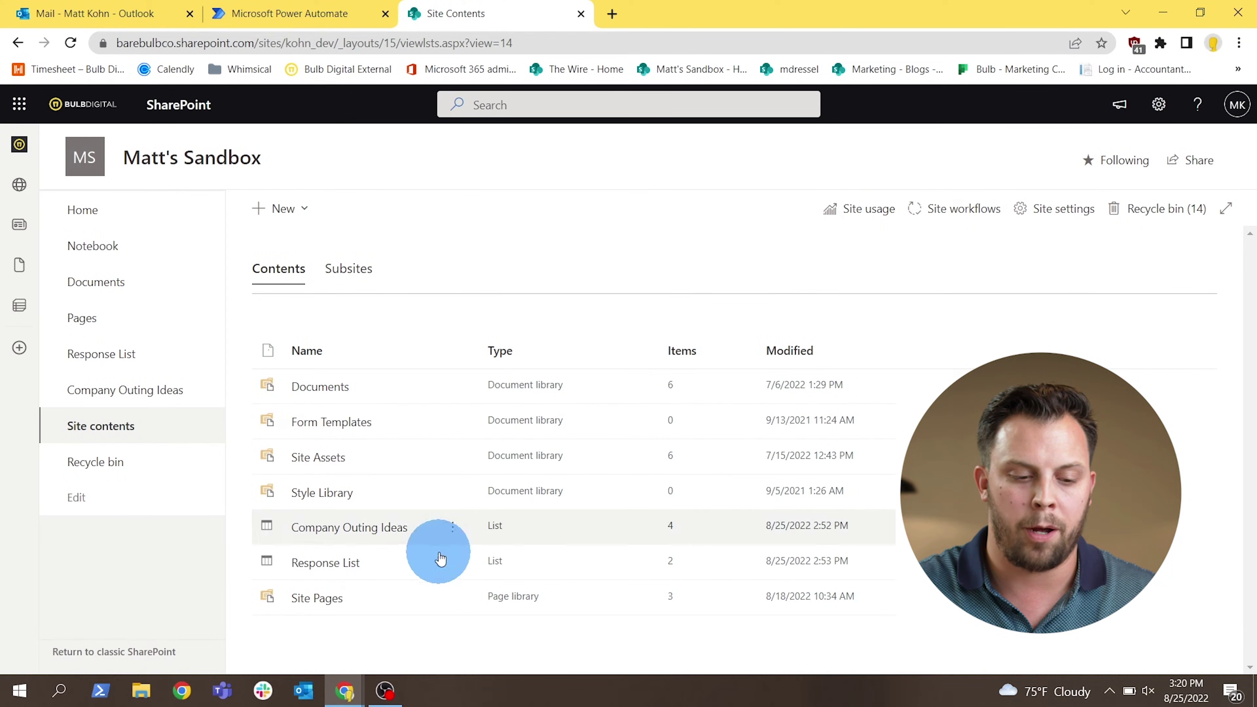
# - Add a 'Zoo Outing' item to Company Outing Ideas with a $200 total cost, starting August 31
pyautogui.click(374, 530)
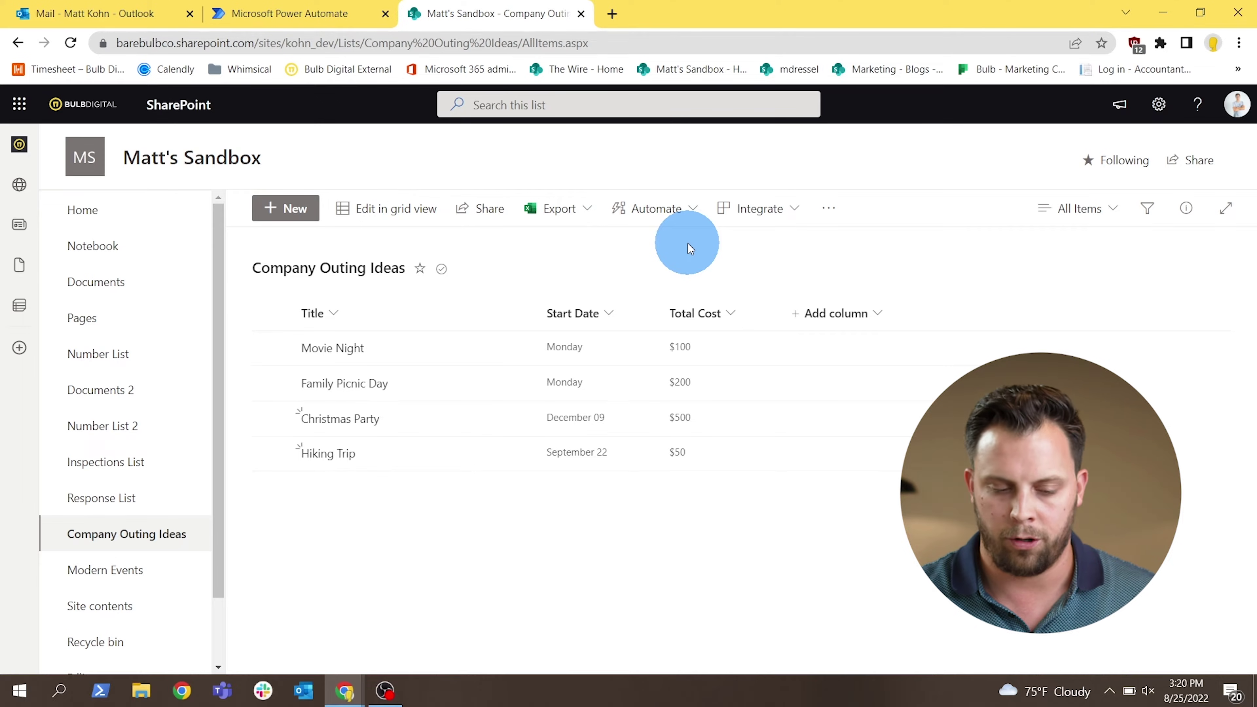
pyautogui.click(286, 207)
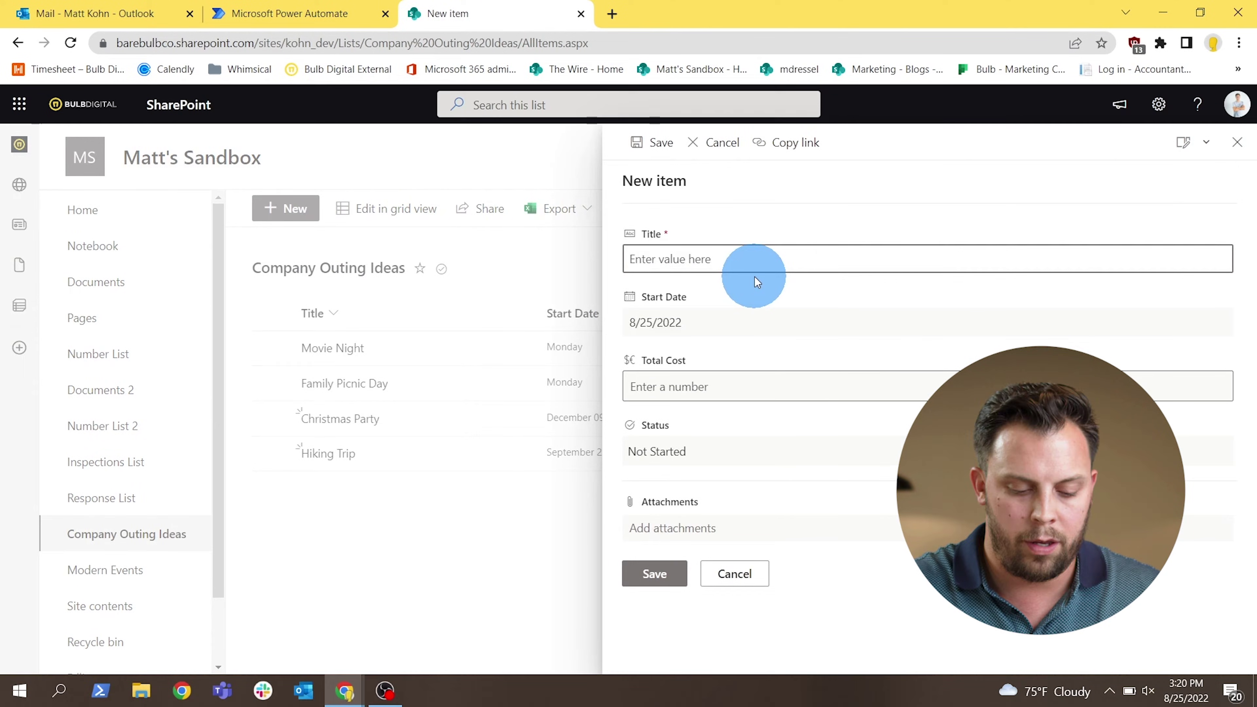
pyautogui.write('Zoo ')
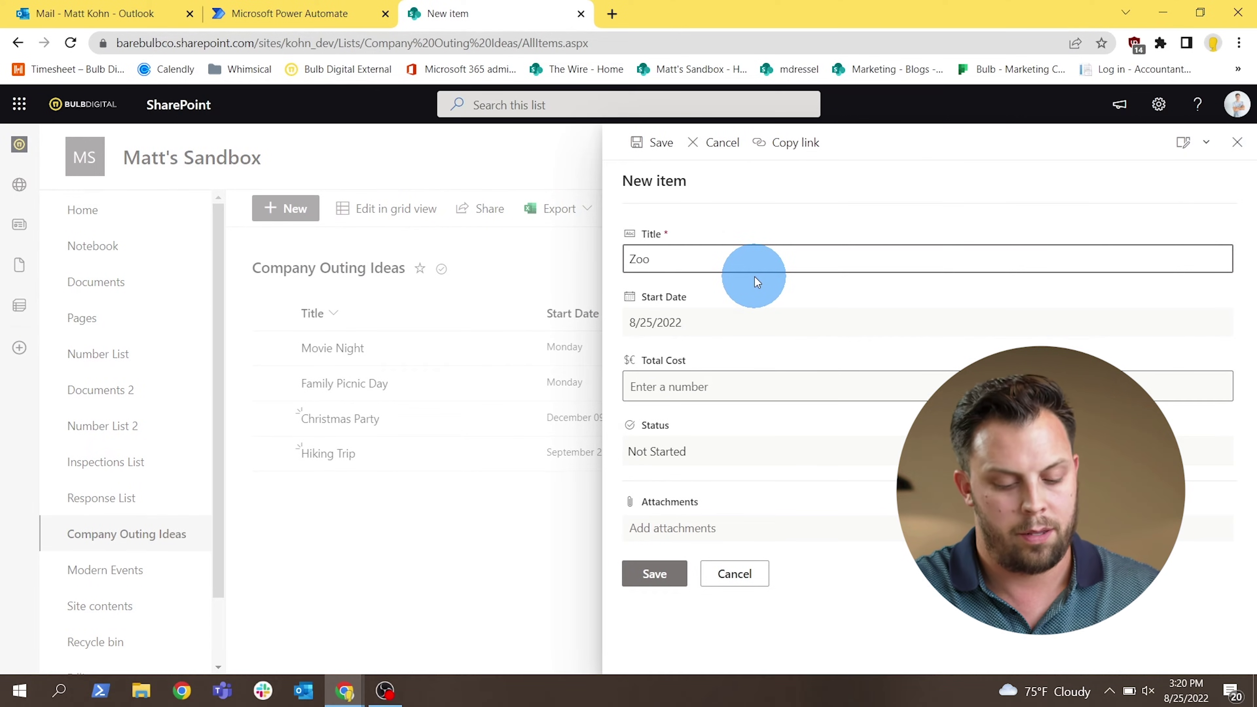
pyautogui.write('Outing')
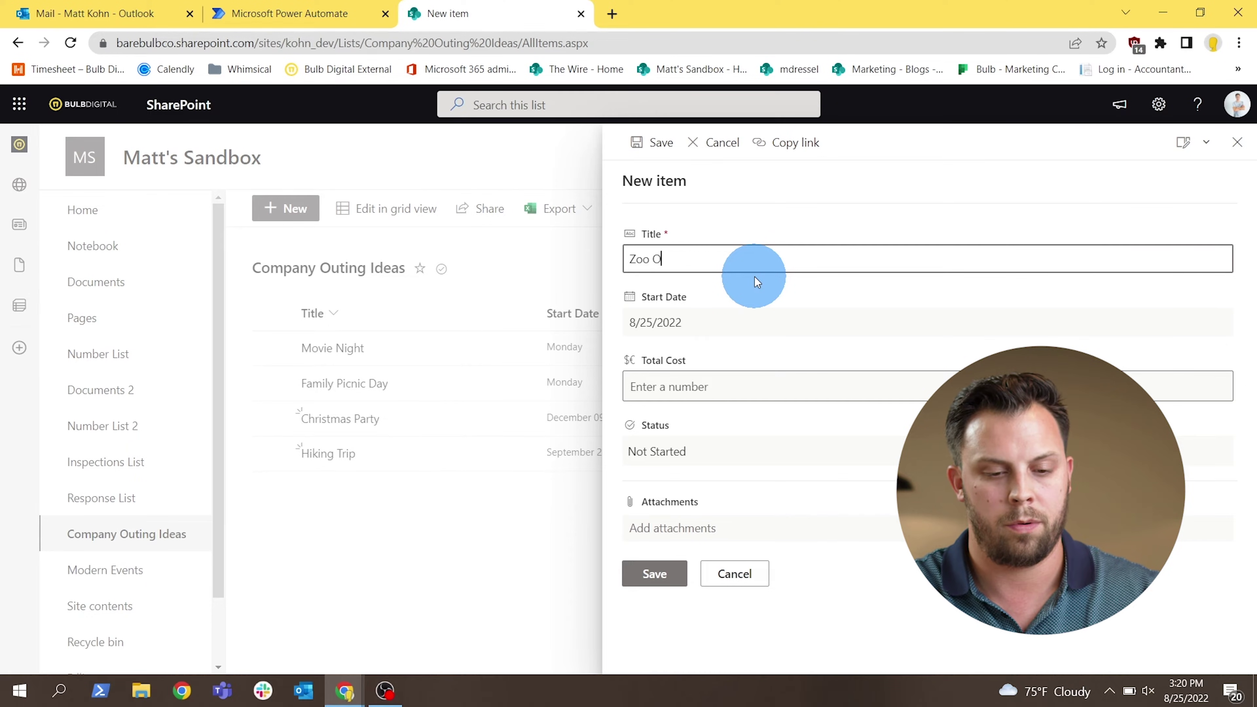
pyautogui.click(658, 391)
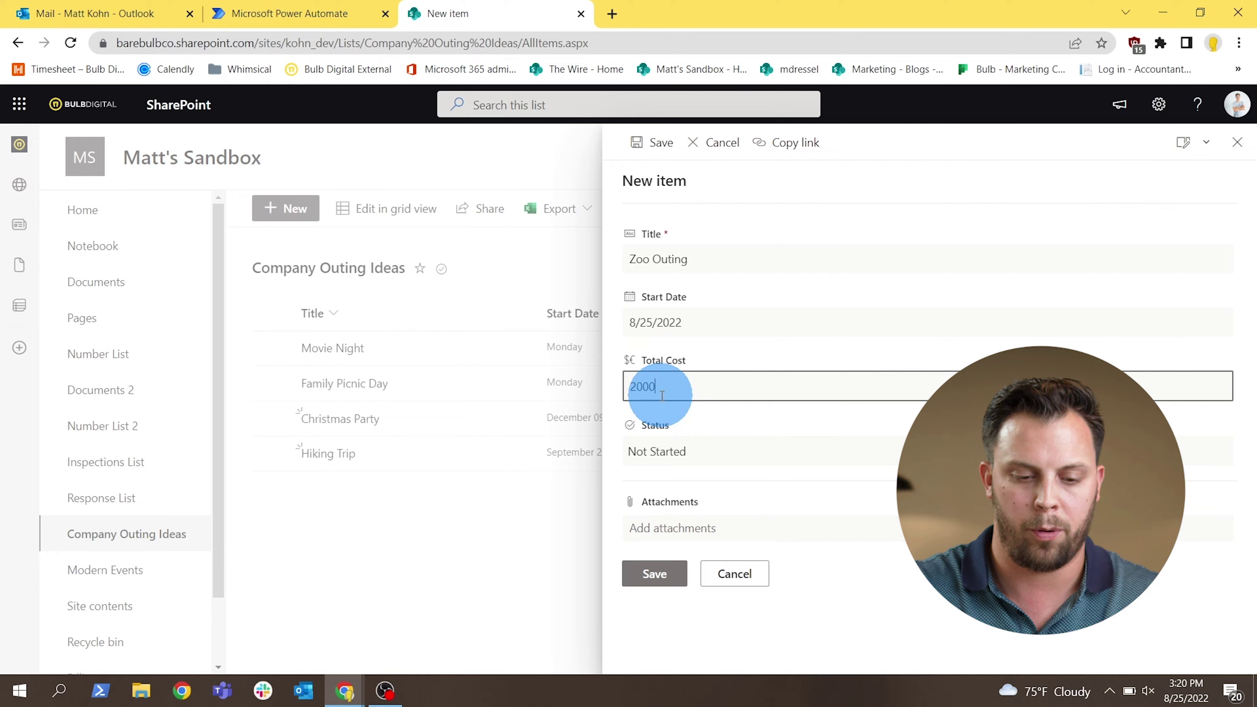
pyautogui.click(687, 319)
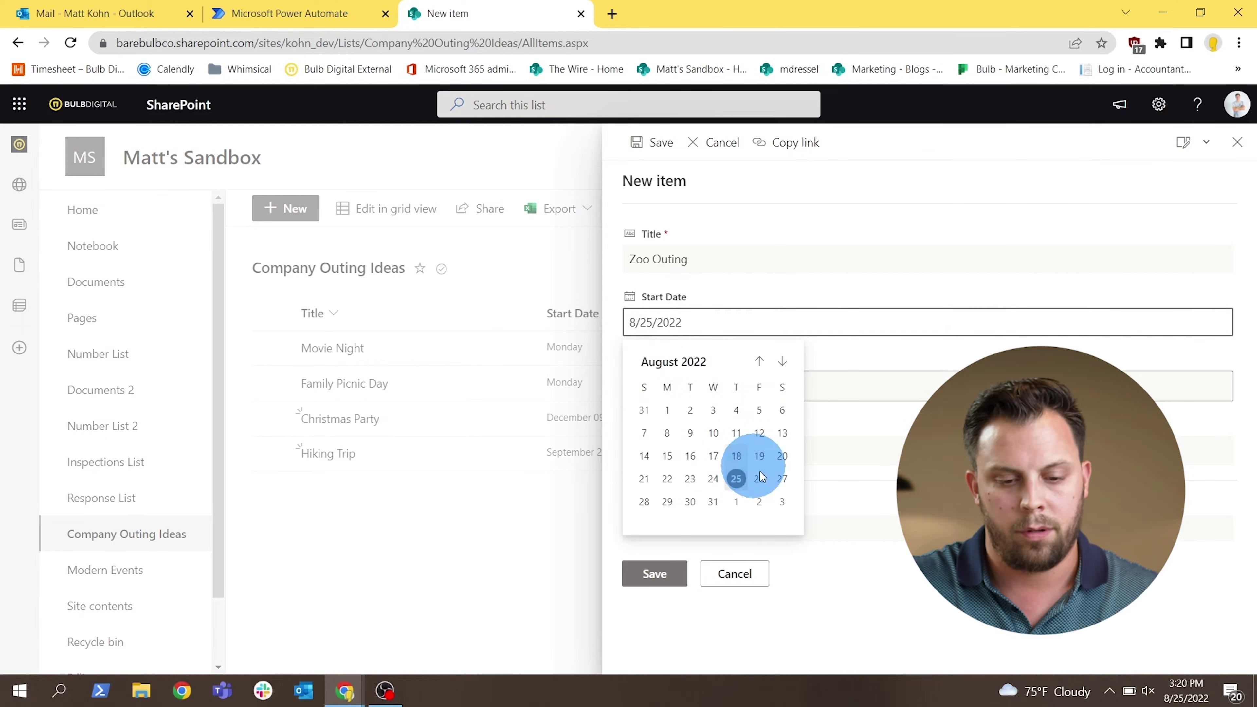
pyautogui.click(713, 502)
pyautogui.click(667, 569)
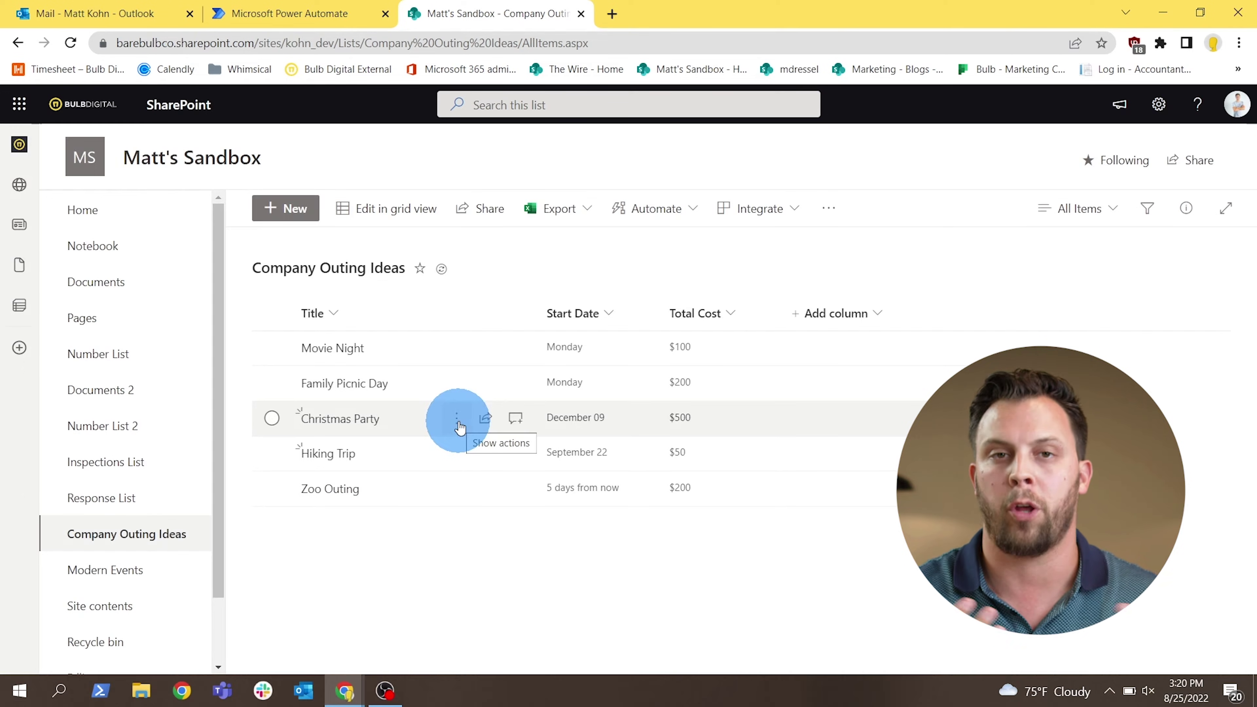
# - Open the Company Event Response flow in the editor and expand its When an item is created trigger
pyautogui.click(306, 24)
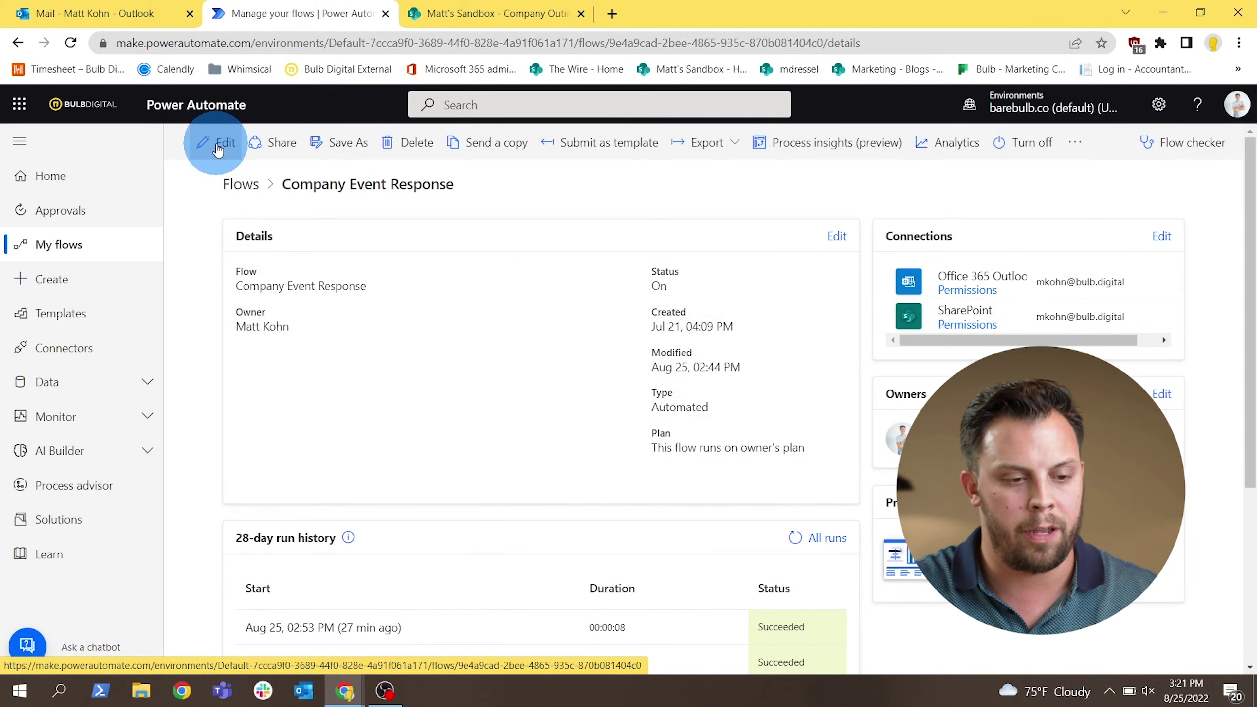
pyautogui.click(217, 149)
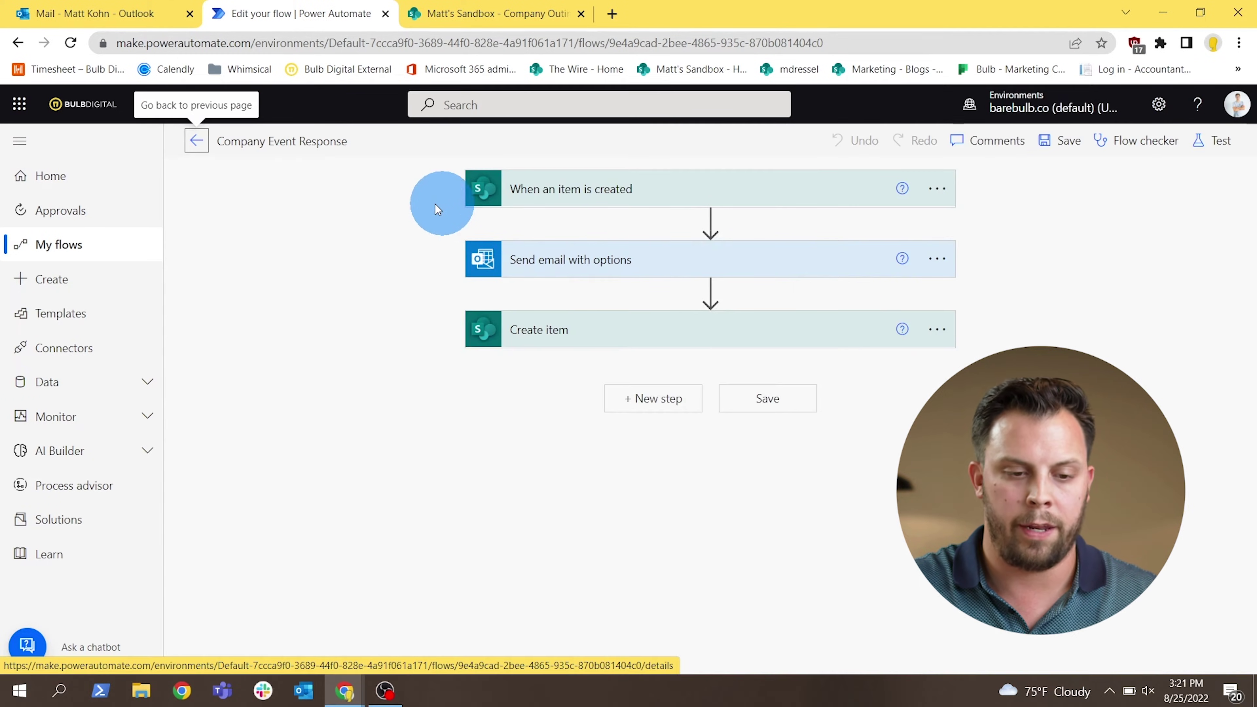
pyautogui.click(582, 195)
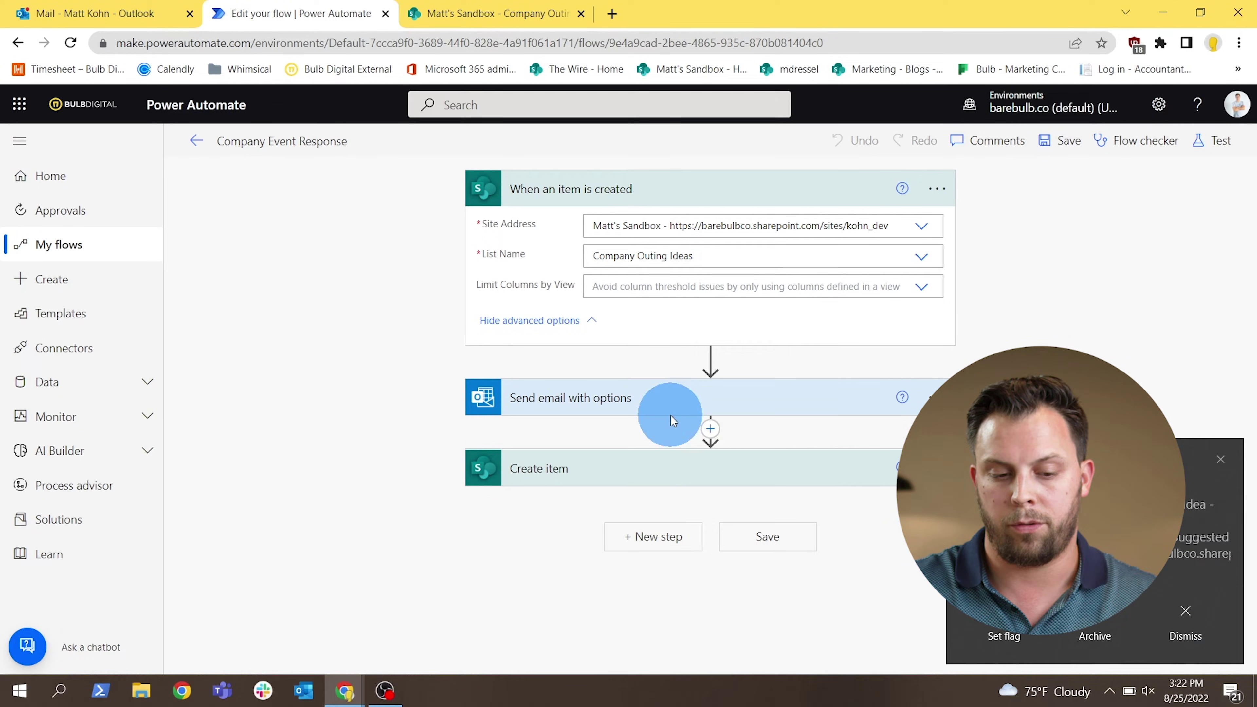
# - Expand the Send email with options step and review its Approve/Deny options and body fields
pyautogui.click(520, 392)
pyautogui.scroll(-3, 501, 379)
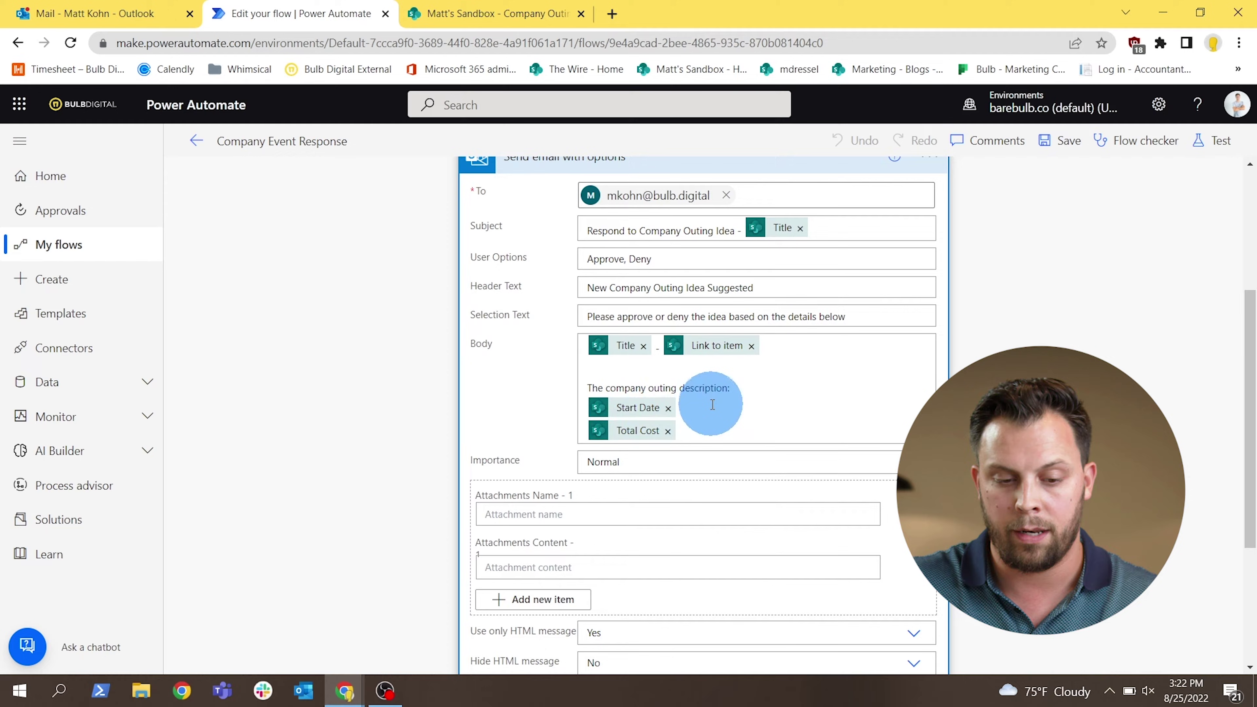
pyautogui.scroll(-2, 717, 396)
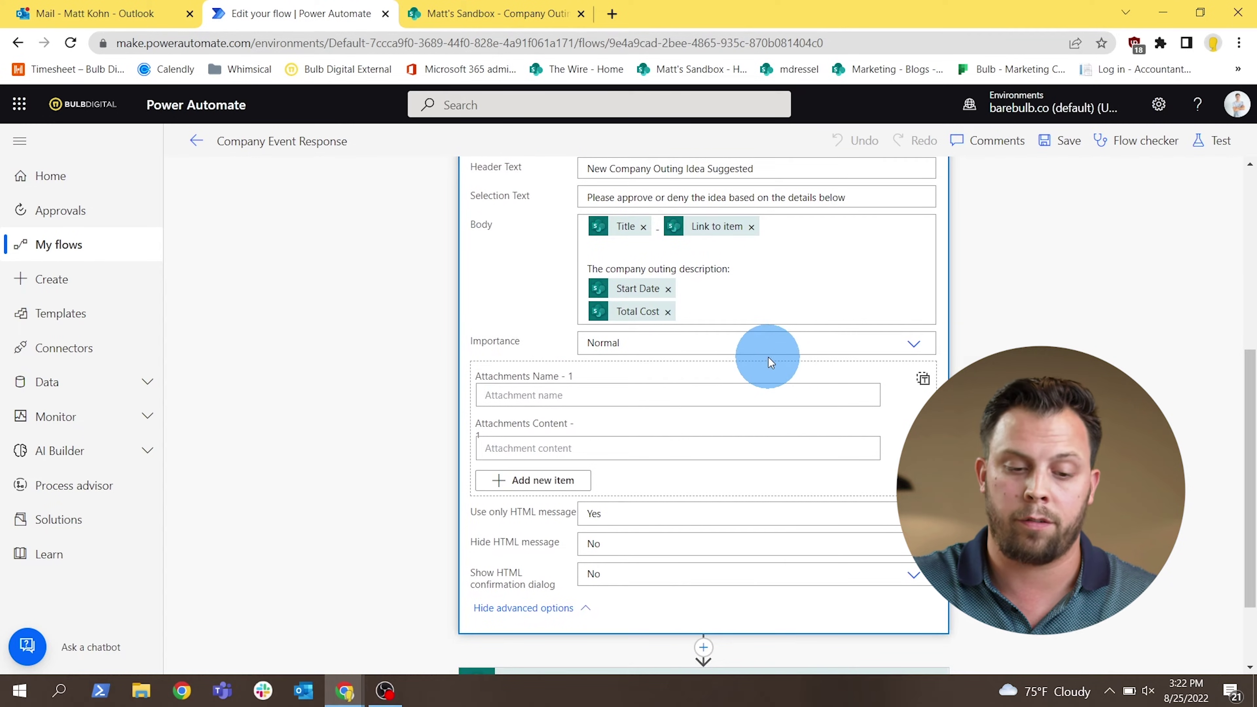
pyautogui.scroll(1, 766, 357)
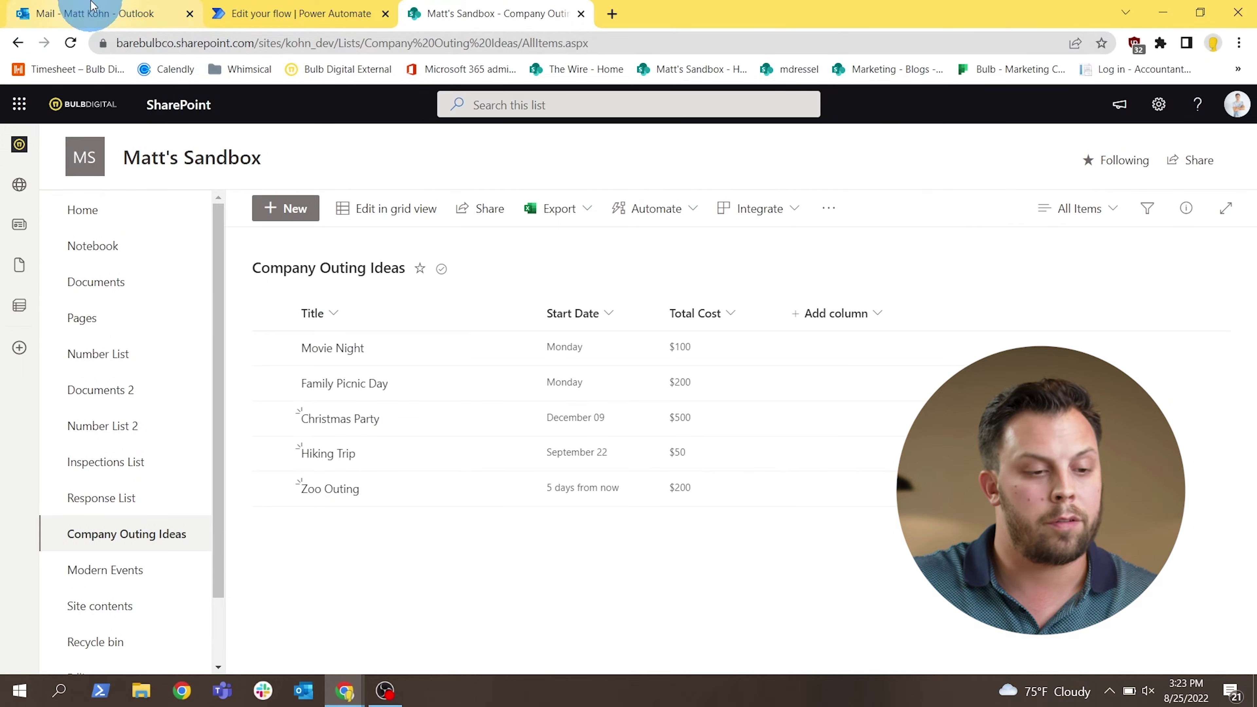
# - Open the 'Respond to Company Outing Idea - Zoo Outing' email in Outlook and choose Approve
pyautogui.click(92, 7)
pyautogui.click(324, 347)
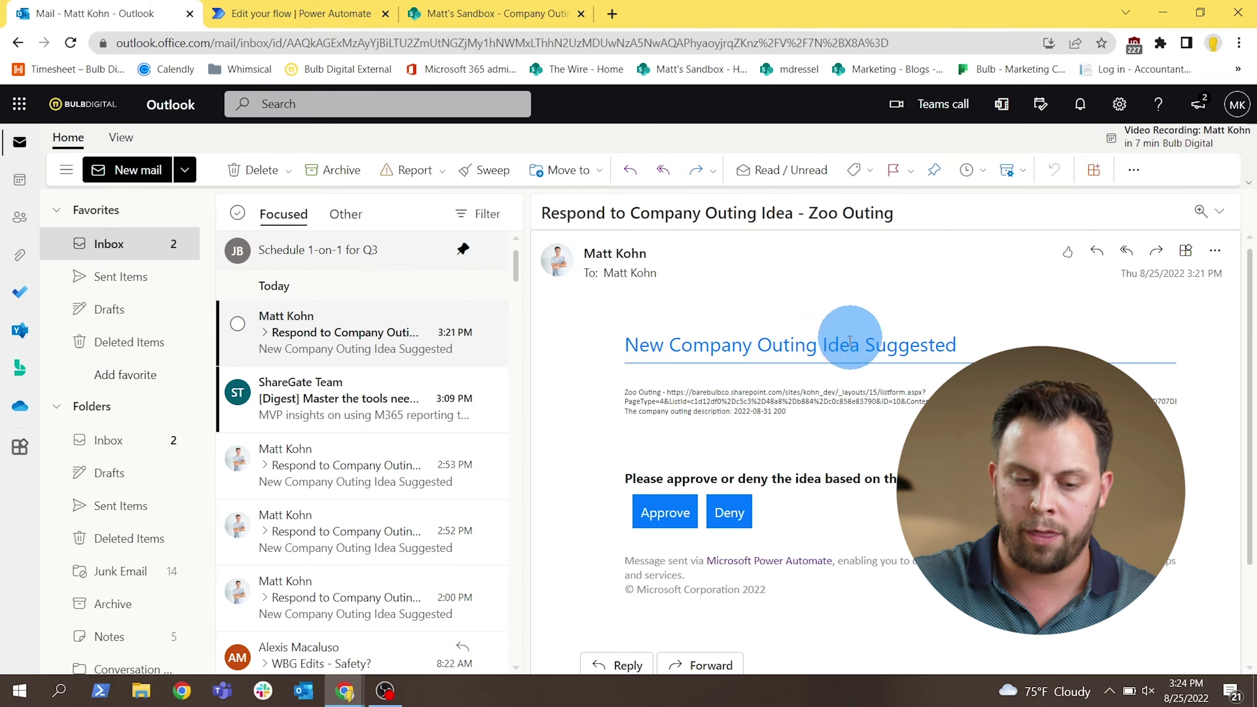
pyautogui.scroll(-2, 856, 337)
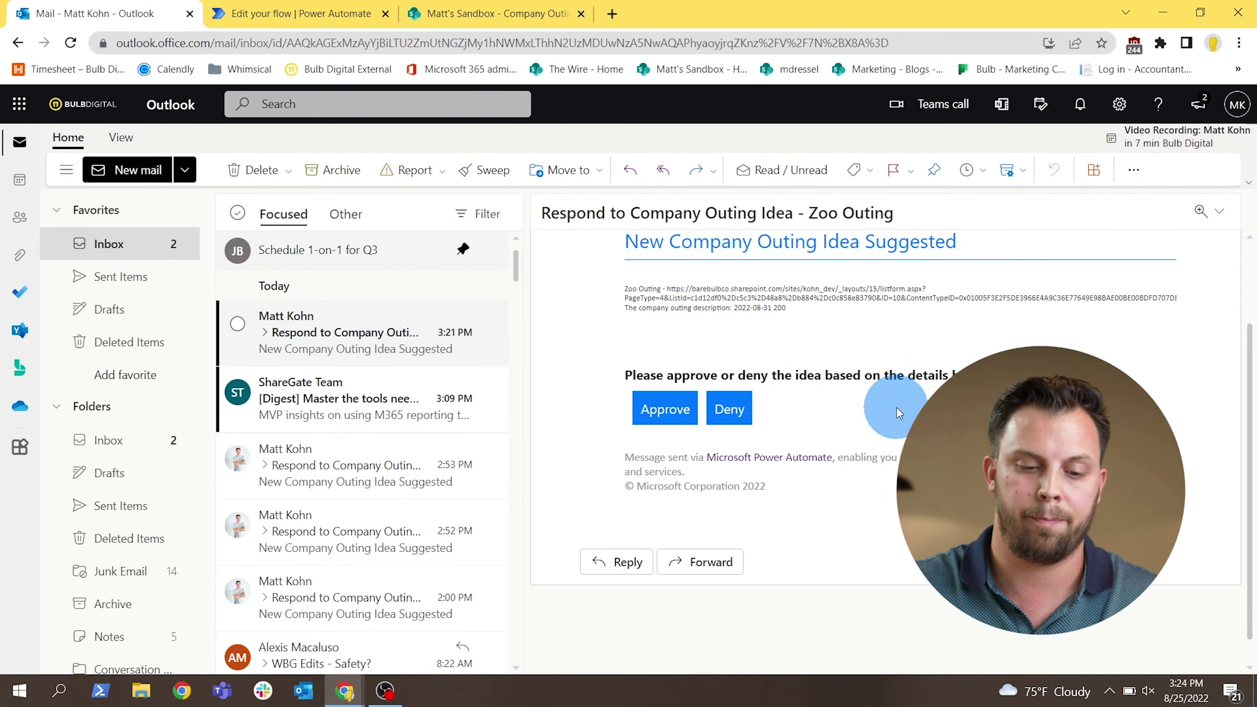
pyautogui.scroll(2, 774, 419)
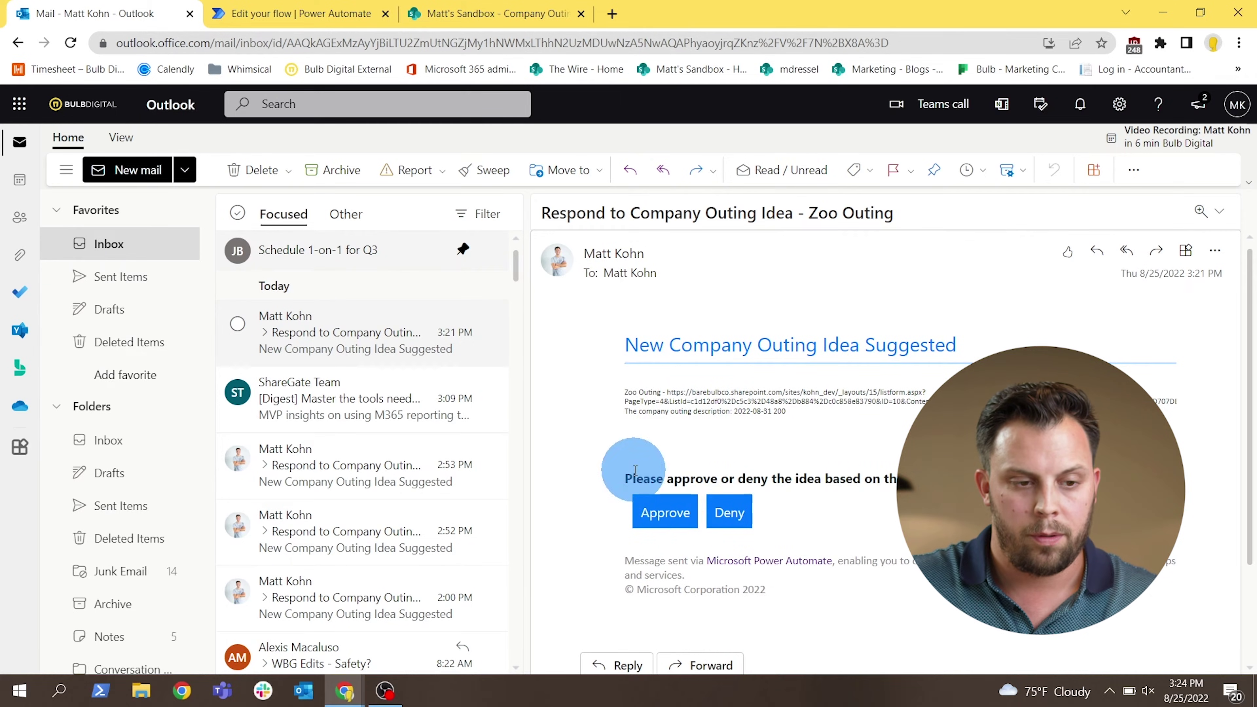
pyautogui.click(666, 510)
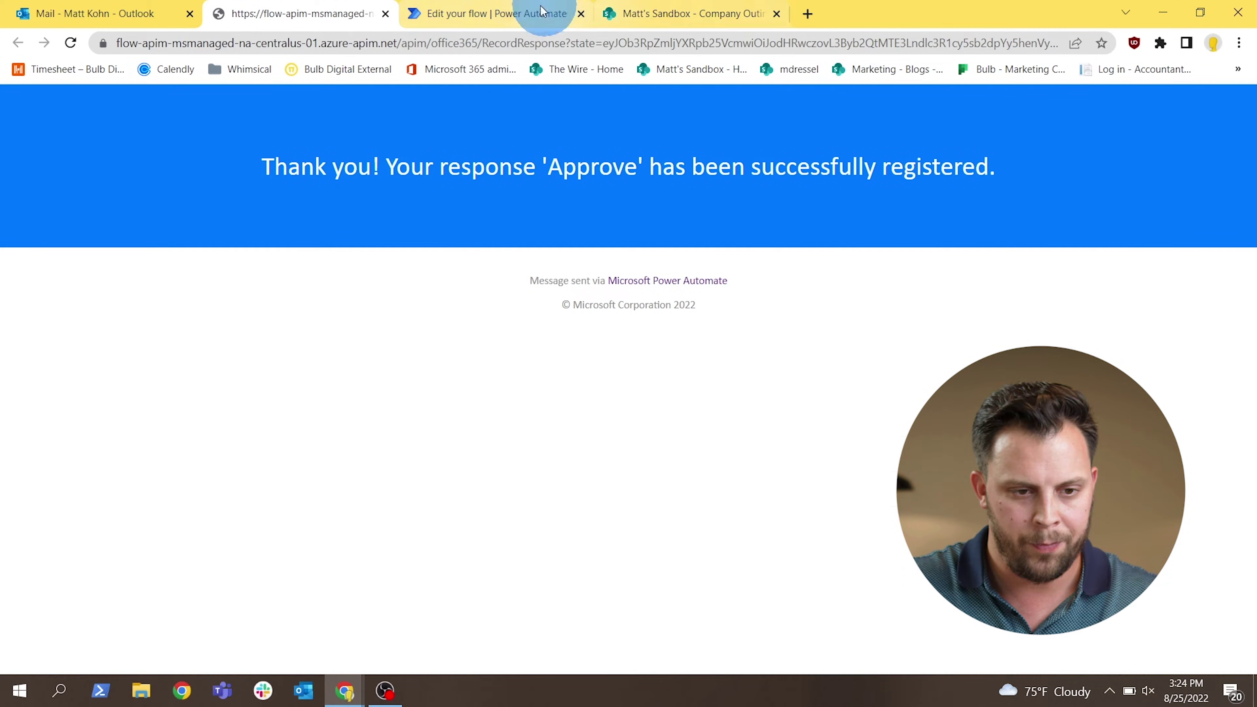
# - Return to the SharePoint site and open the Response List
pyautogui.click(658, 13)
pyautogui.click(103, 431)
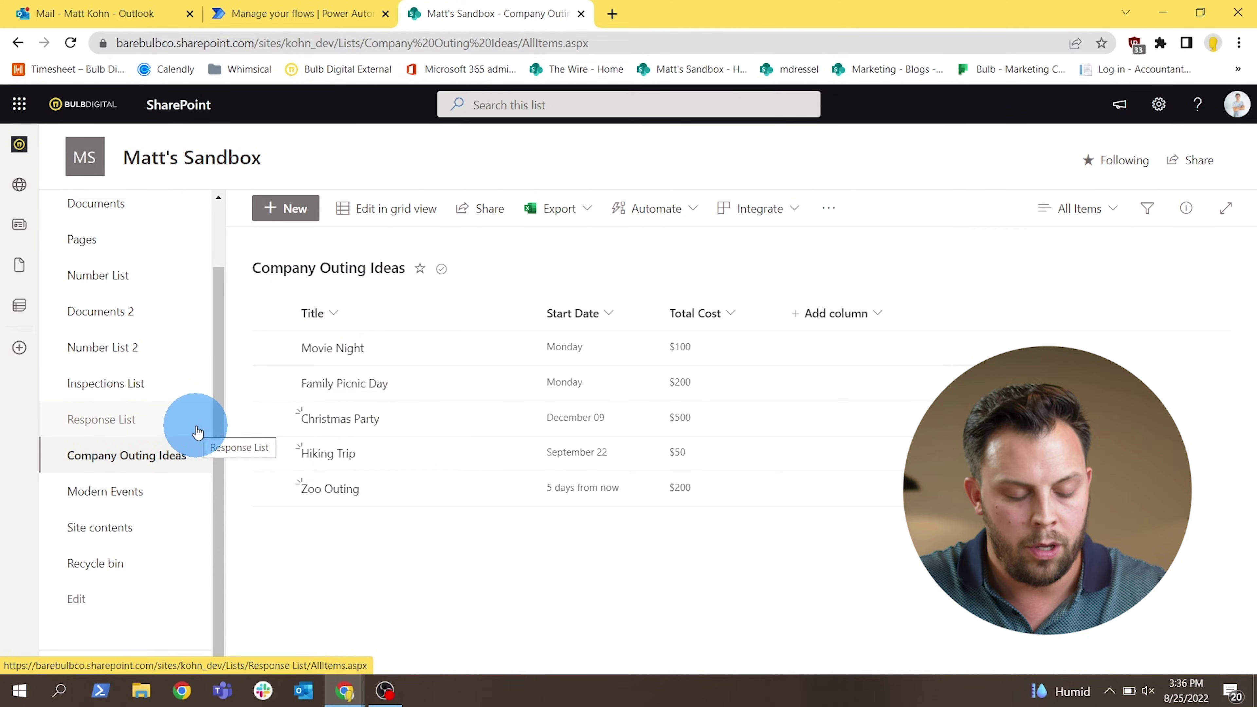
# - Add a new 'Axe Throwing' outing starting August 30 with a total cost of 200
pyautogui.click(283, 208)
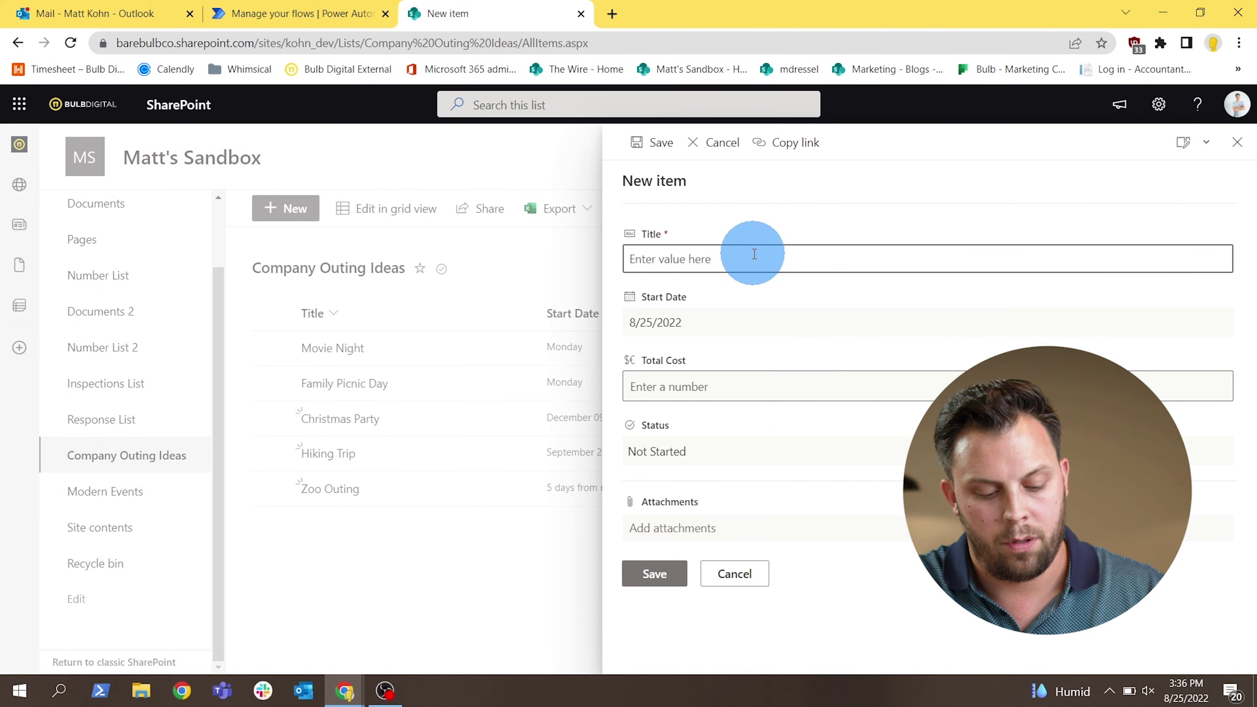
pyautogui.write('Axe ')
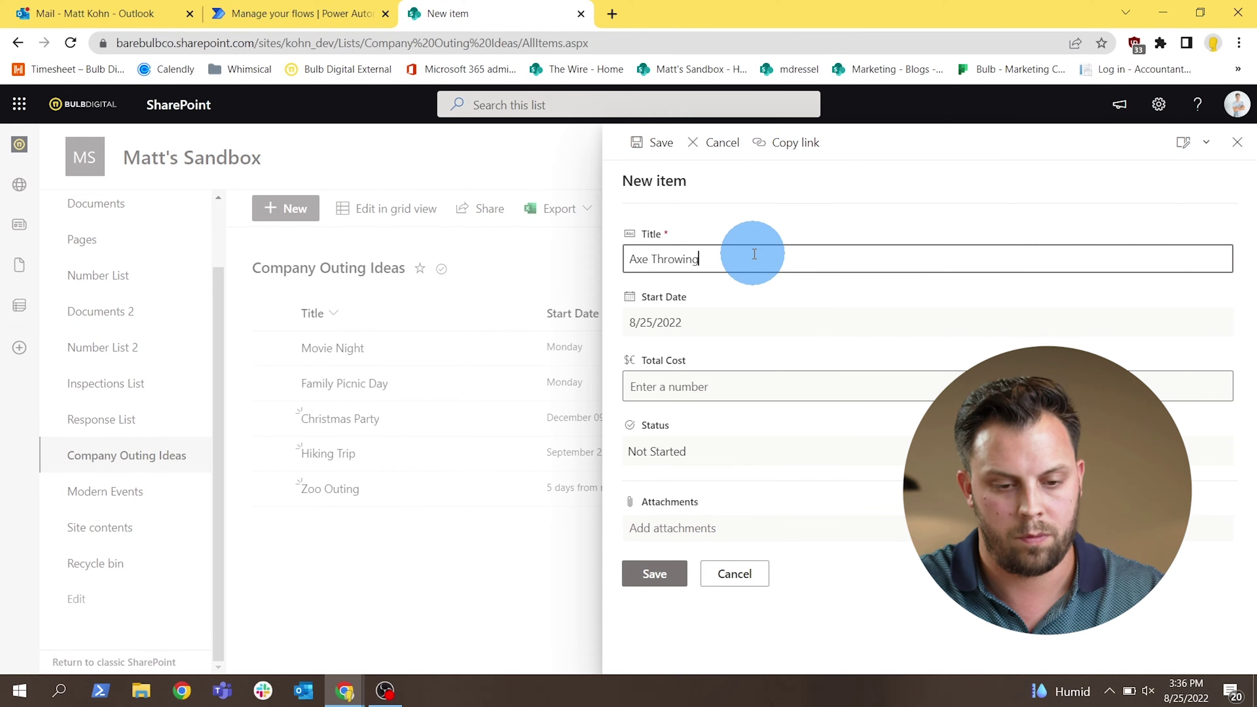
pyautogui.write('Throwing')
pyautogui.click(801, 322)
pyautogui.click(734, 477)
pyautogui.click(698, 387)
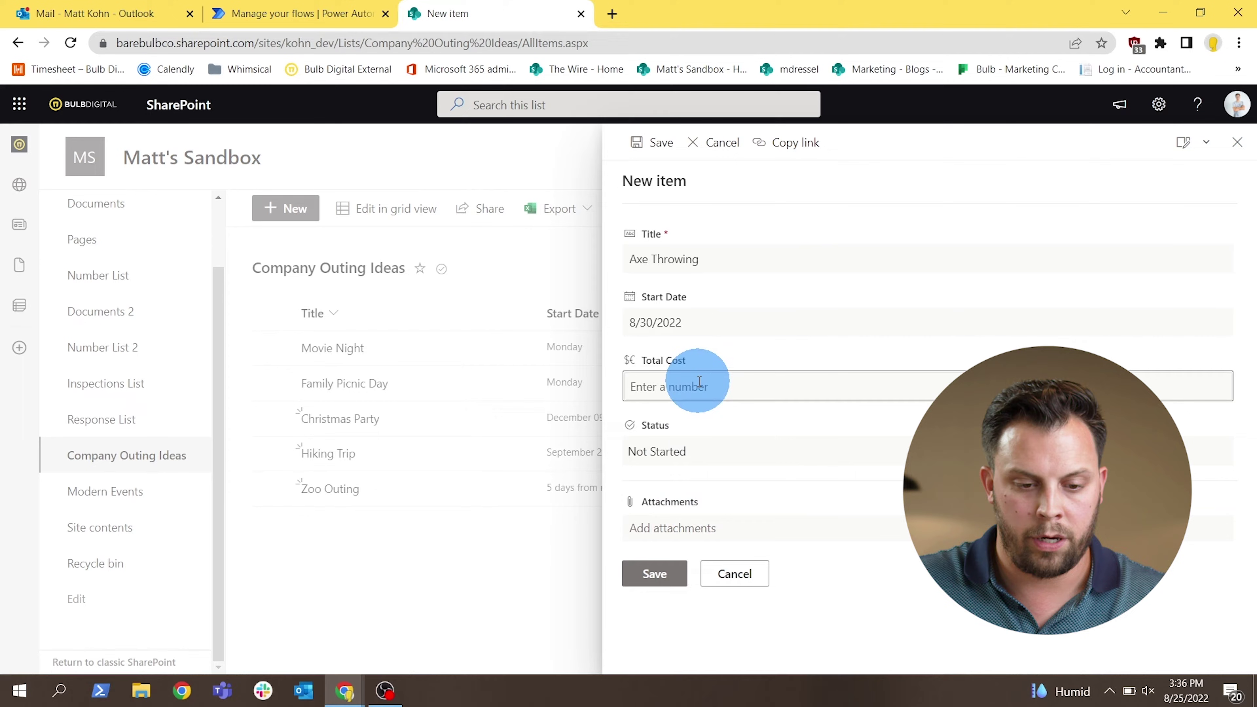
pyautogui.write('200')
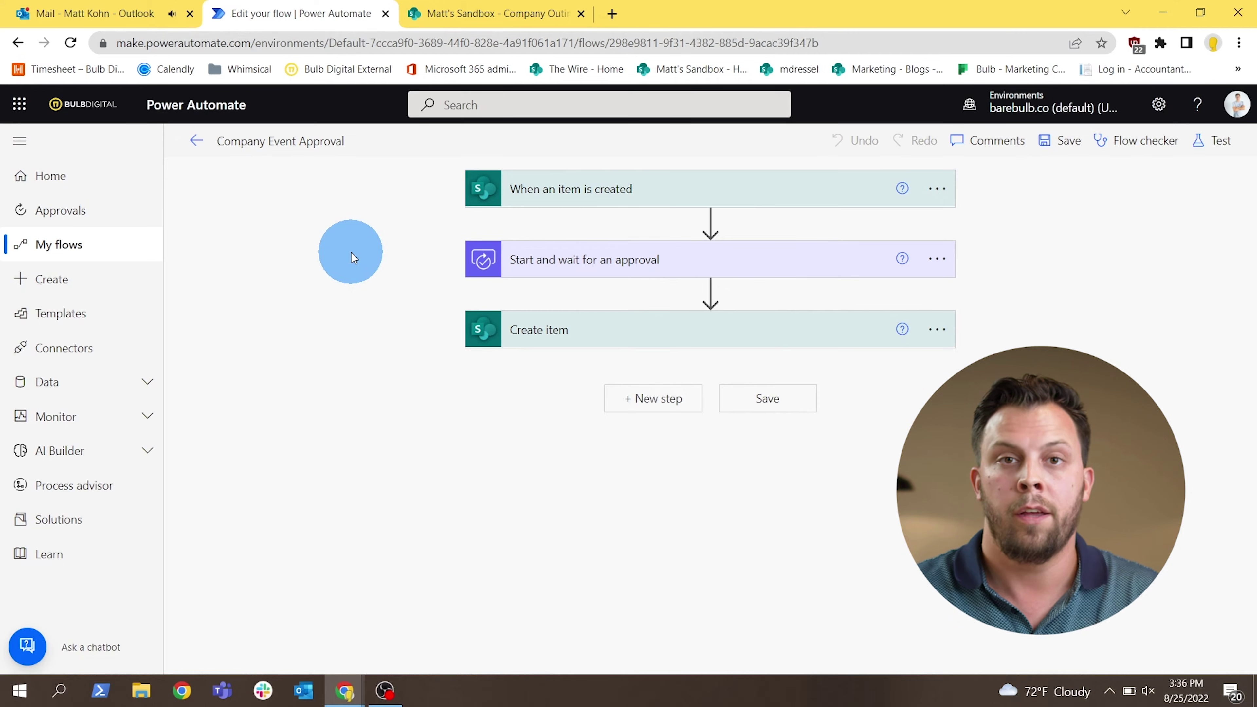
# - Expand the Company Event Approval flow's trigger and approval step, browsing approval types without changing them
pyautogui.click(555, 190)
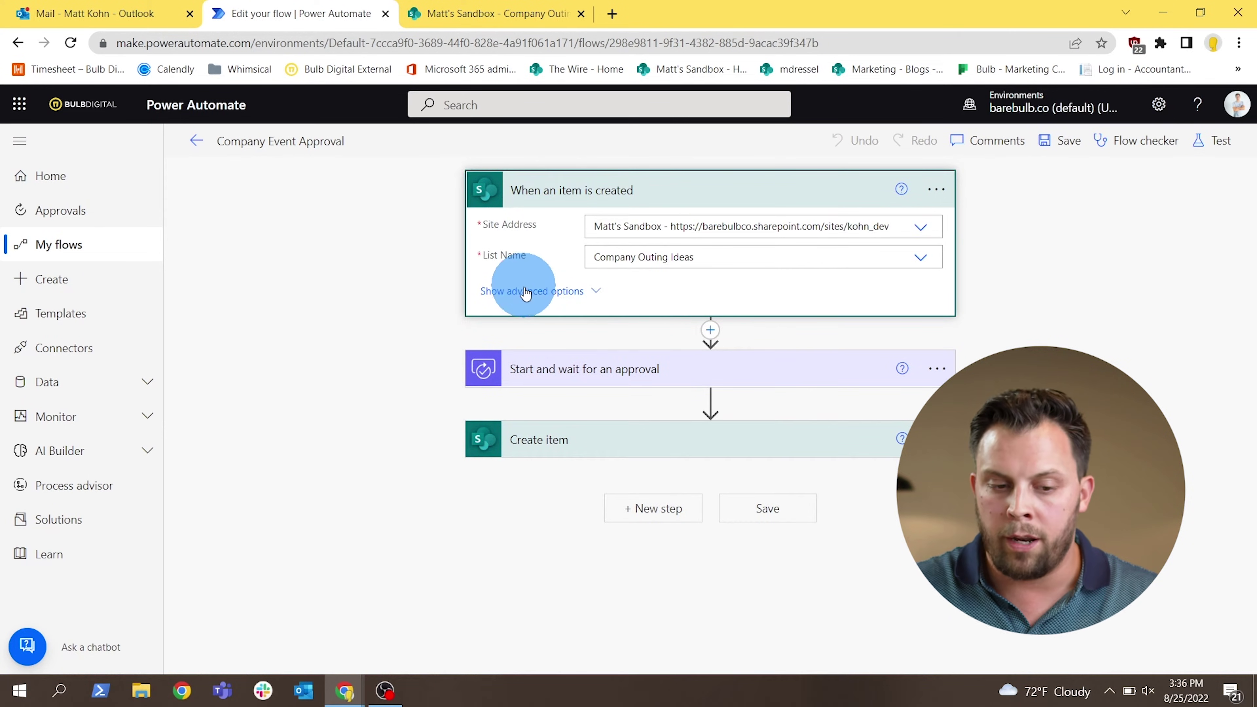
pyautogui.click(1195, 637)
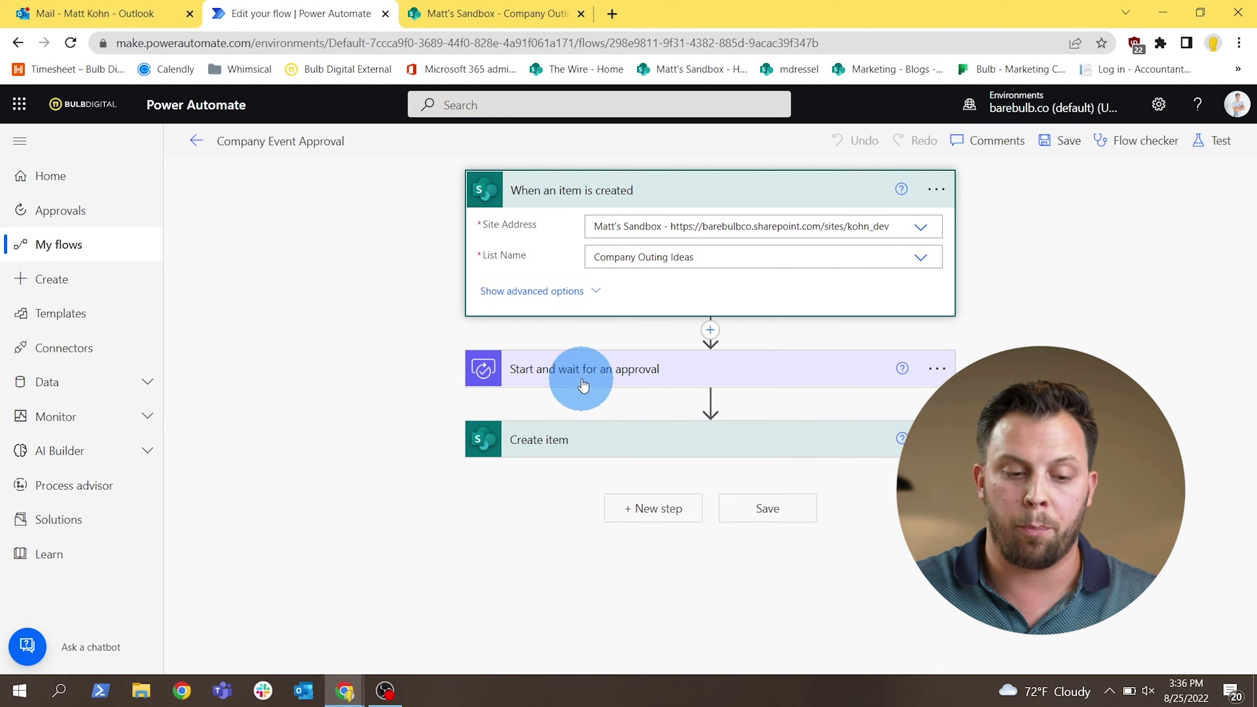
pyautogui.click(576, 369)
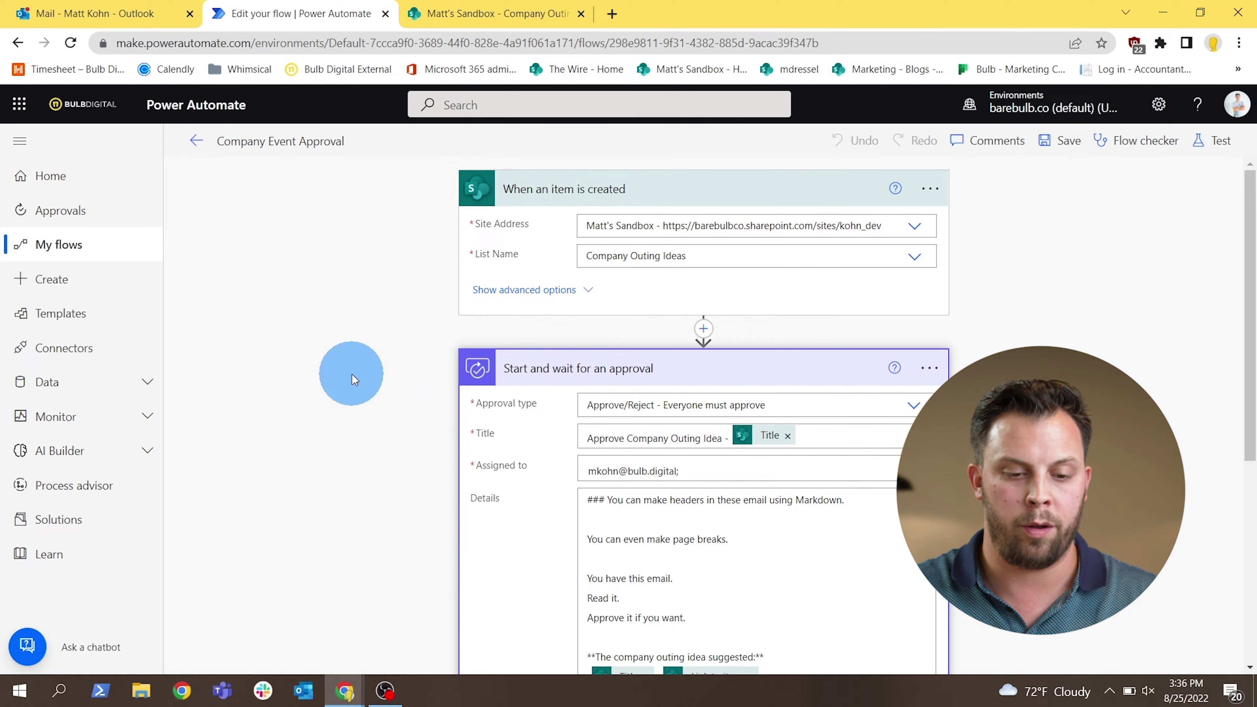
pyautogui.scroll(-4, 353, 375)
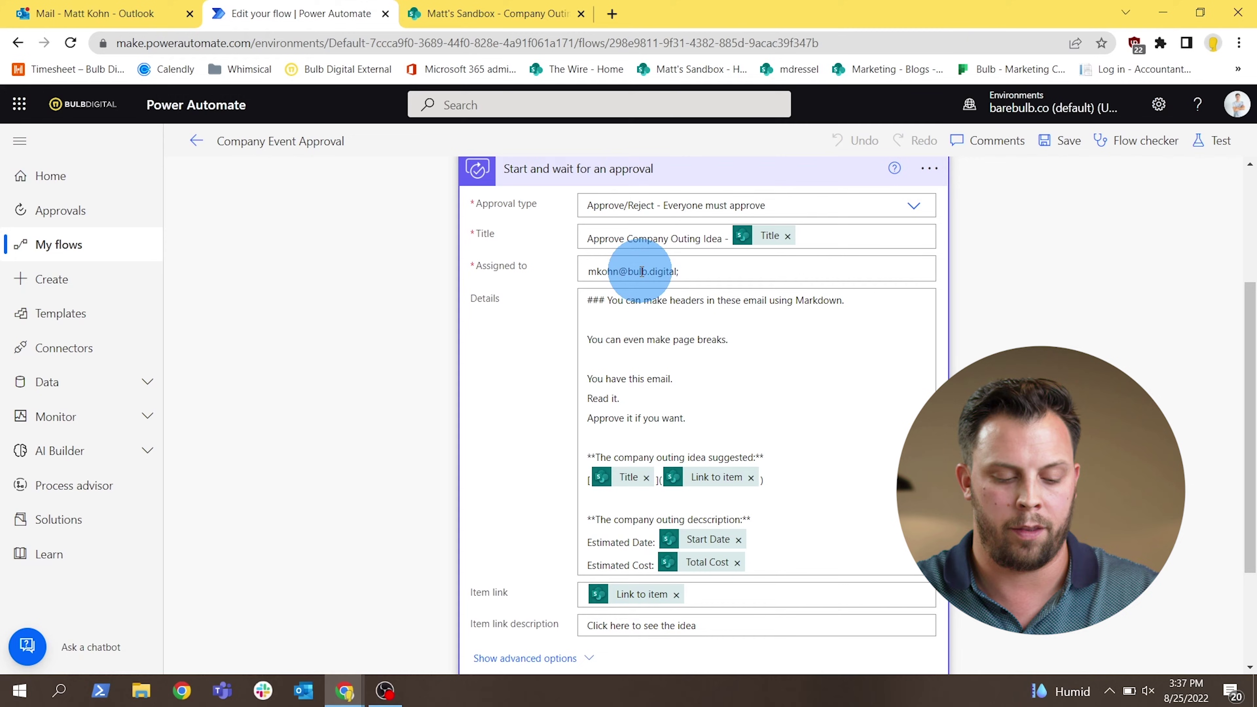
pyautogui.click(905, 215)
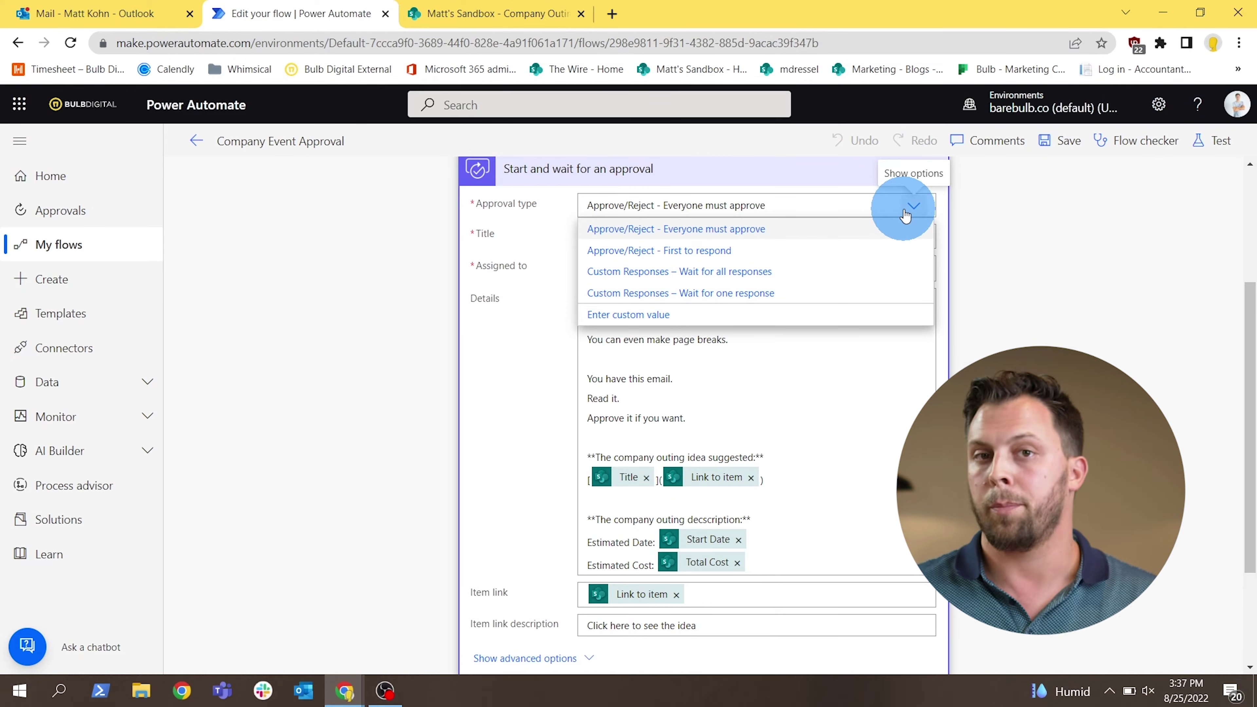
pyautogui.click(1029, 275)
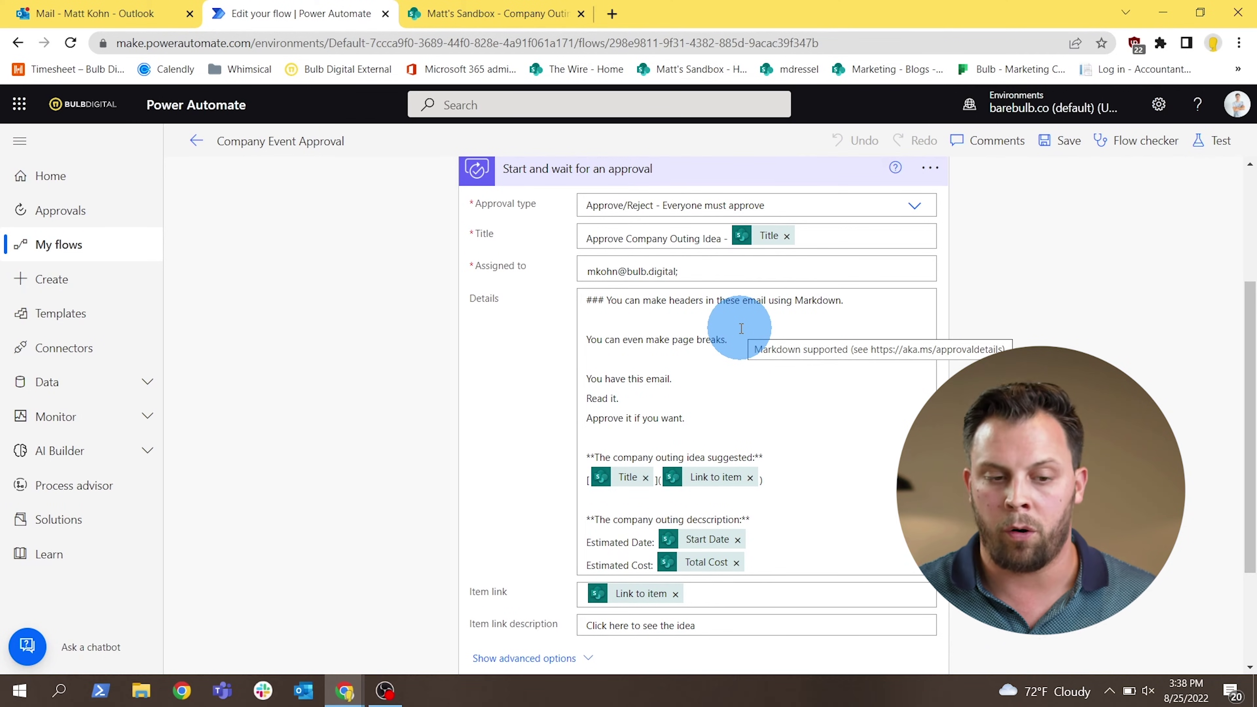
# - Show the approval step's advanced options and scroll through them and the Create item step
pyautogui.scroll(-3, 752, 390)
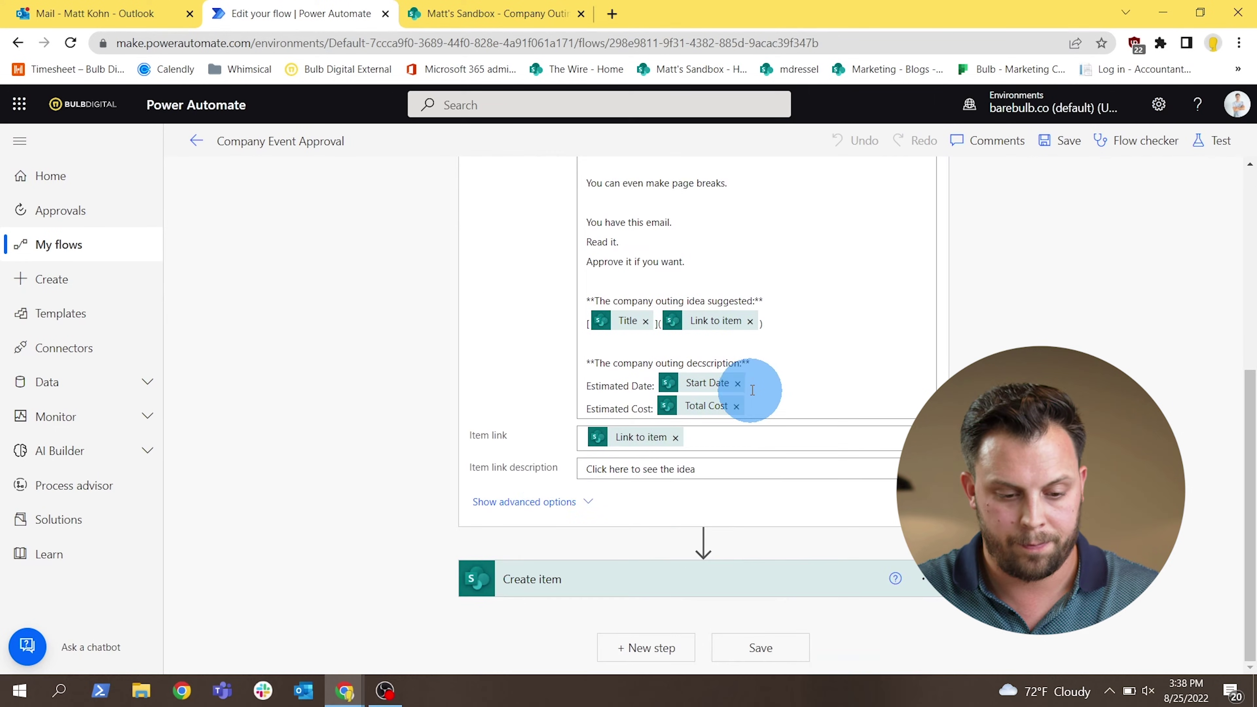
pyautogui.click(530, 502)
pyautogui.scroll(-2, 543, 475)
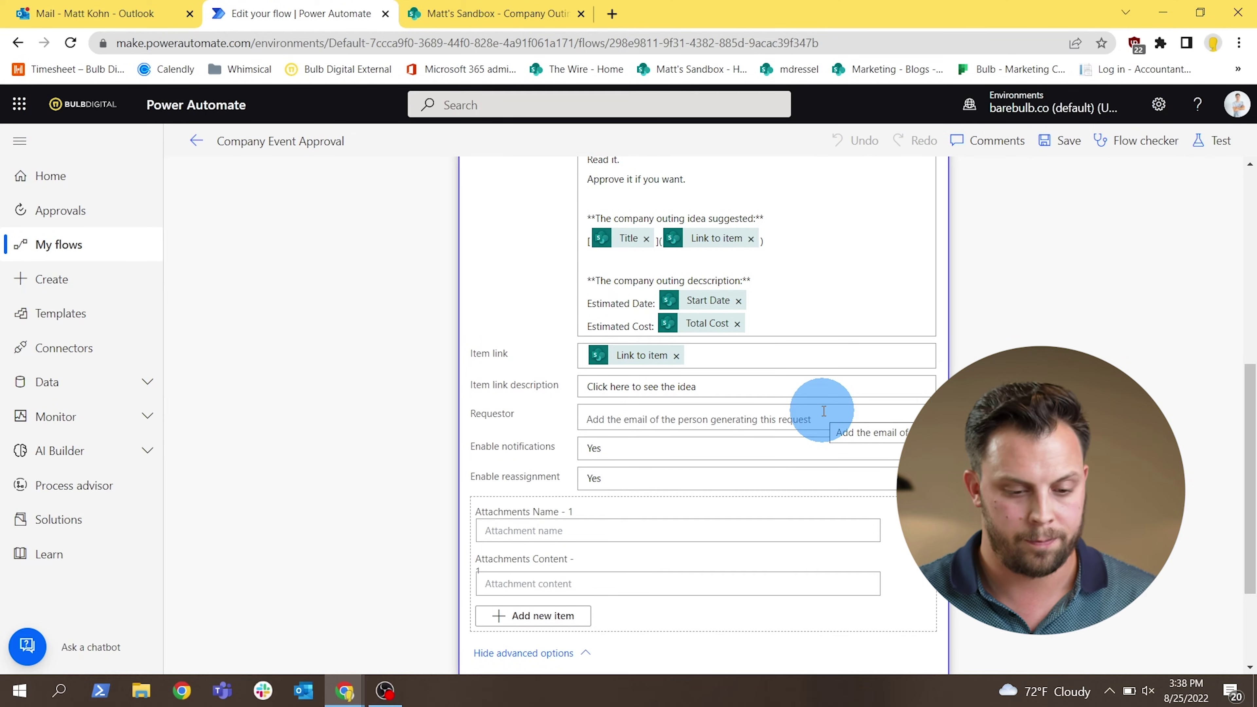
pyautogui.scroll(-3, 823, 411)
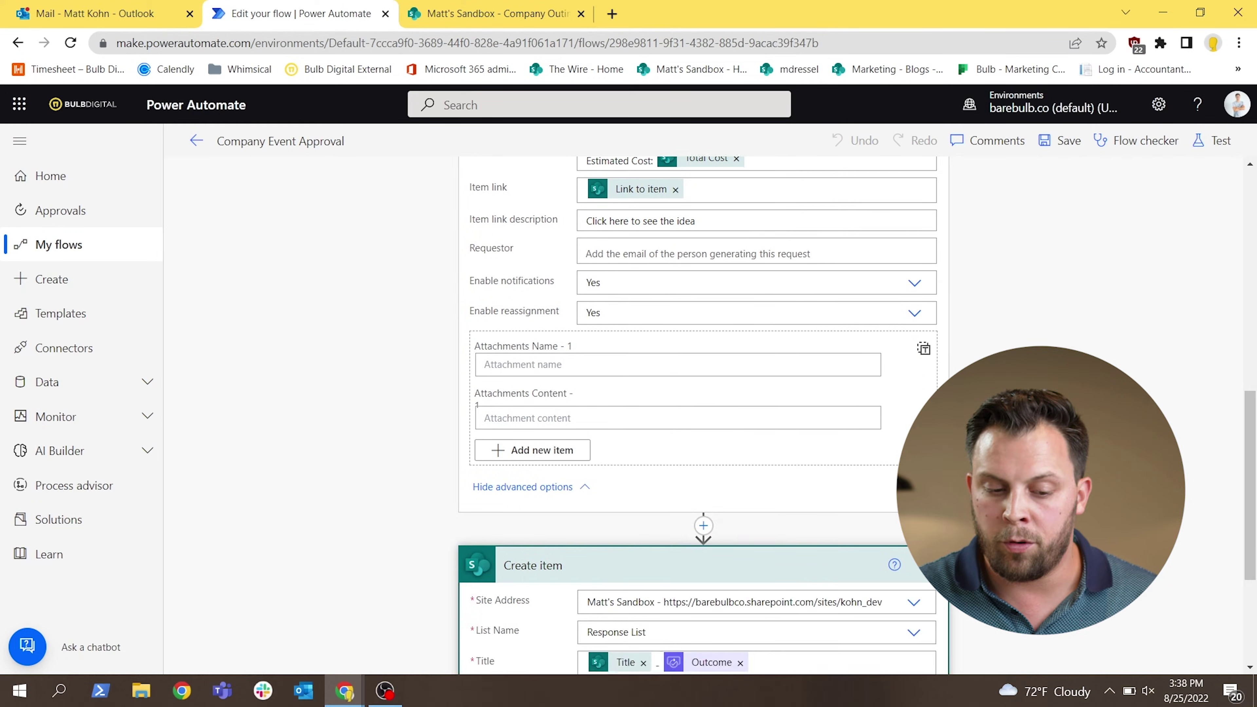
pyautogui.scroll(-4, 824, 411)
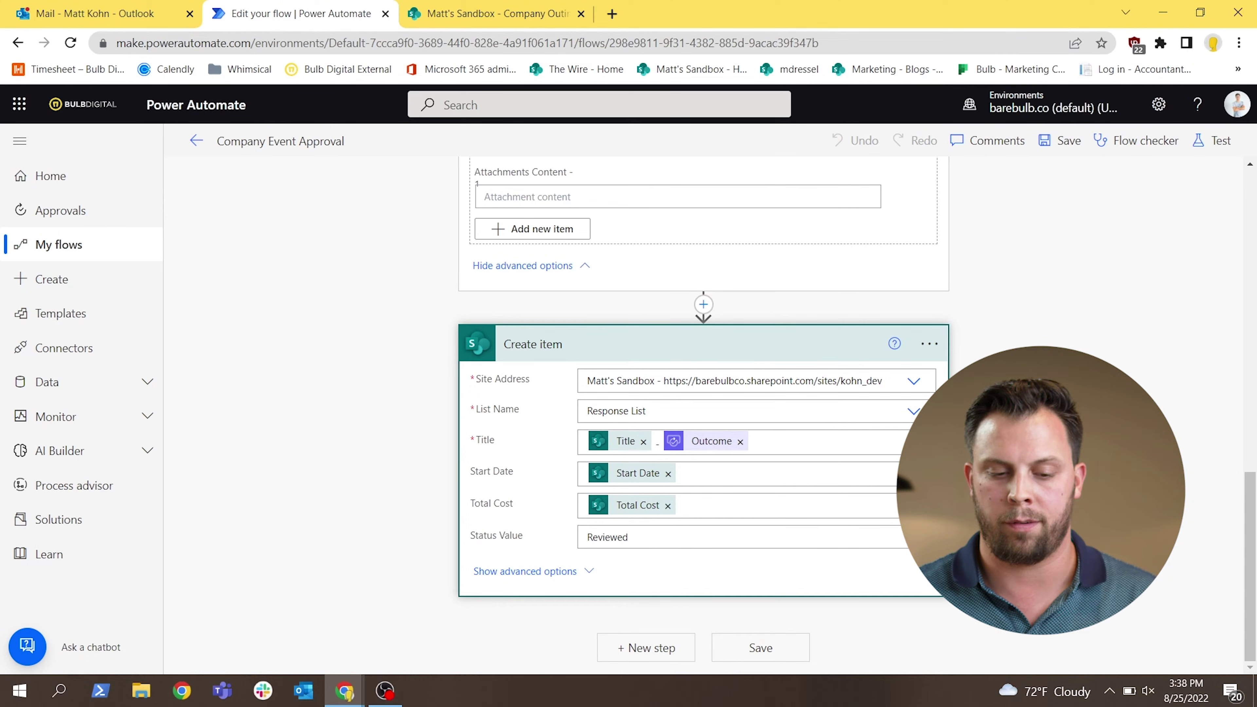
pyautogui.scroll(15, 856, 319)
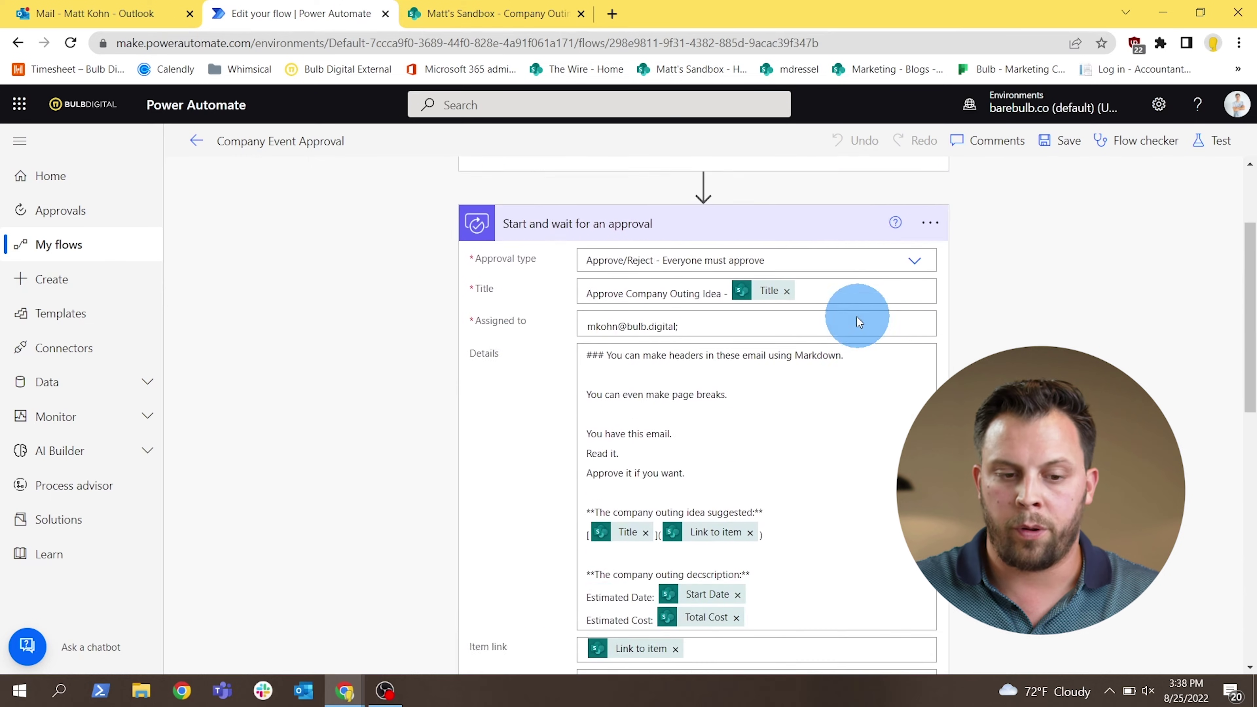
# - Open the Christmas Party approval email and read its details: date 2022-12-09, cost 500
pyautogui.click(119, 17)
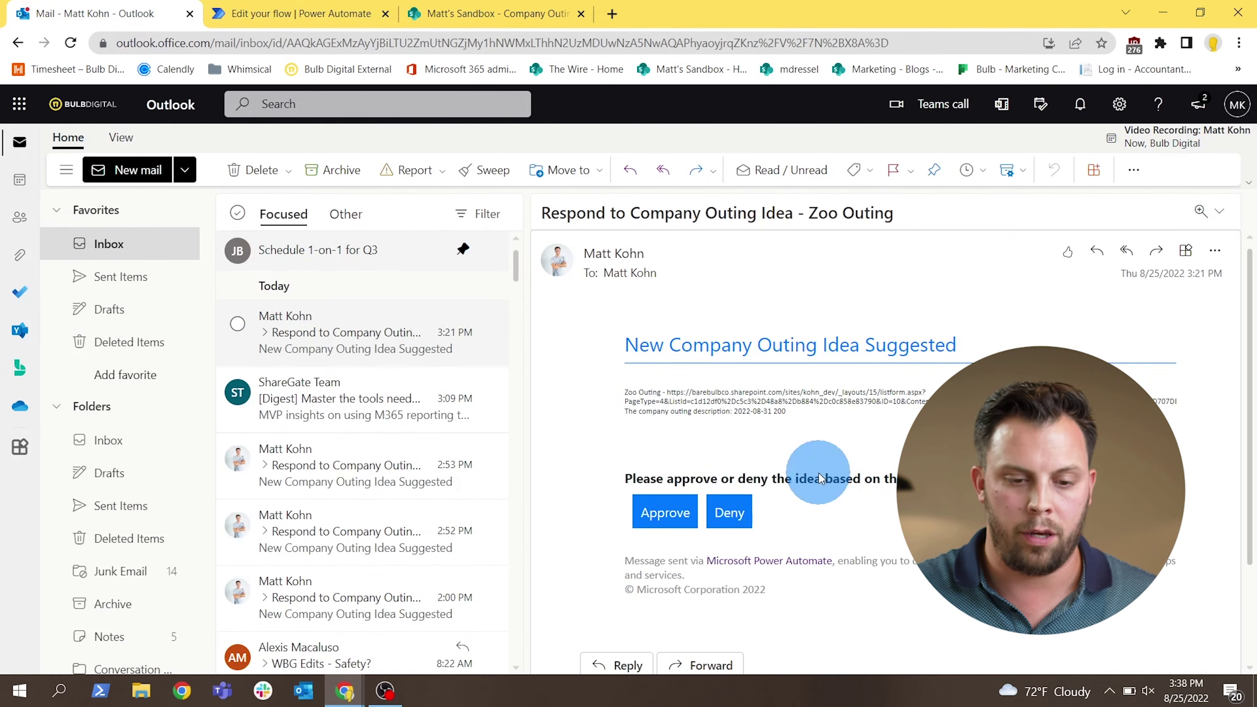
pyautogui.click(339, 346)
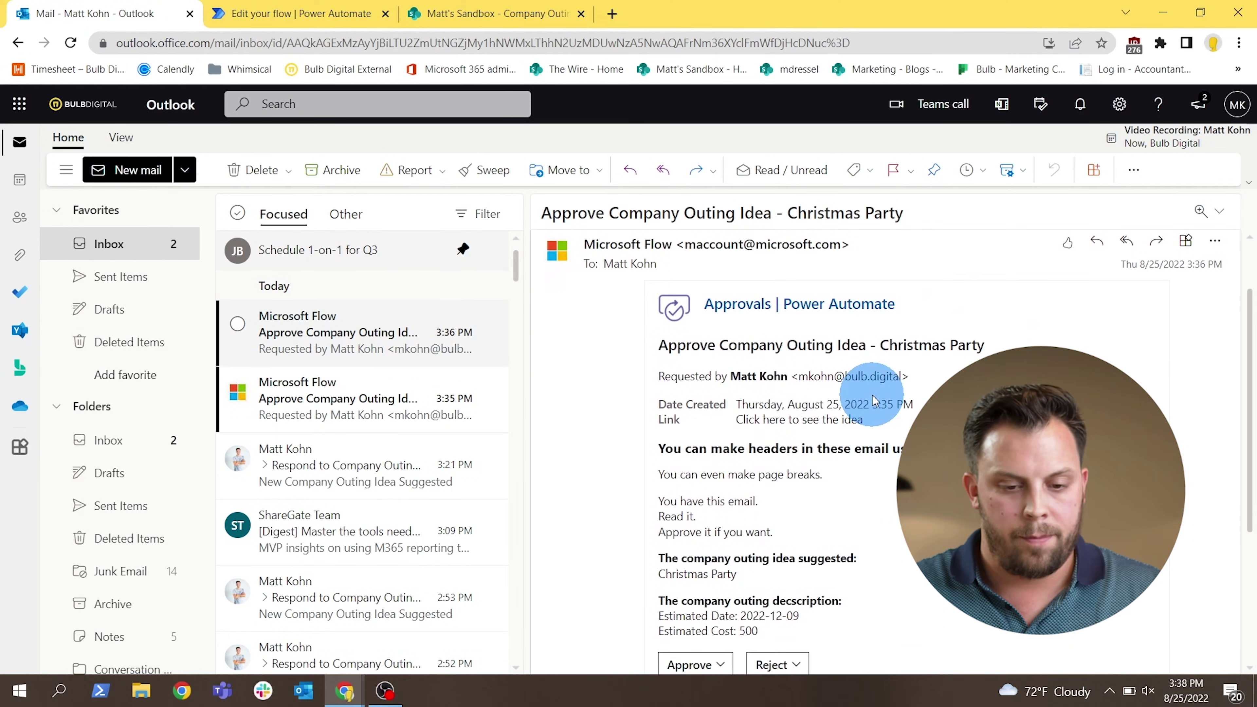
pyautogui.scroll(-3, 874, 399)
pyautogui.scroll(2, 875, 458)
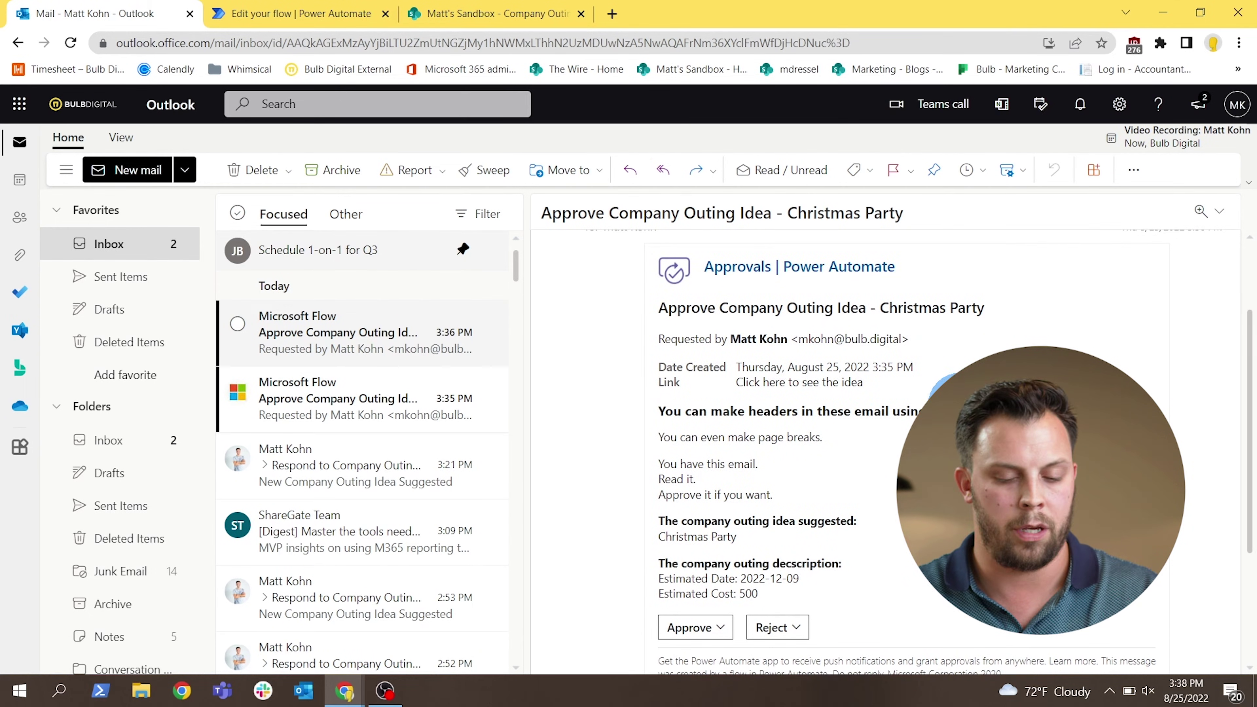
pyautogui.scroll(-1, 912, 409)
pyautogui.scroll(-2, 913, 408)
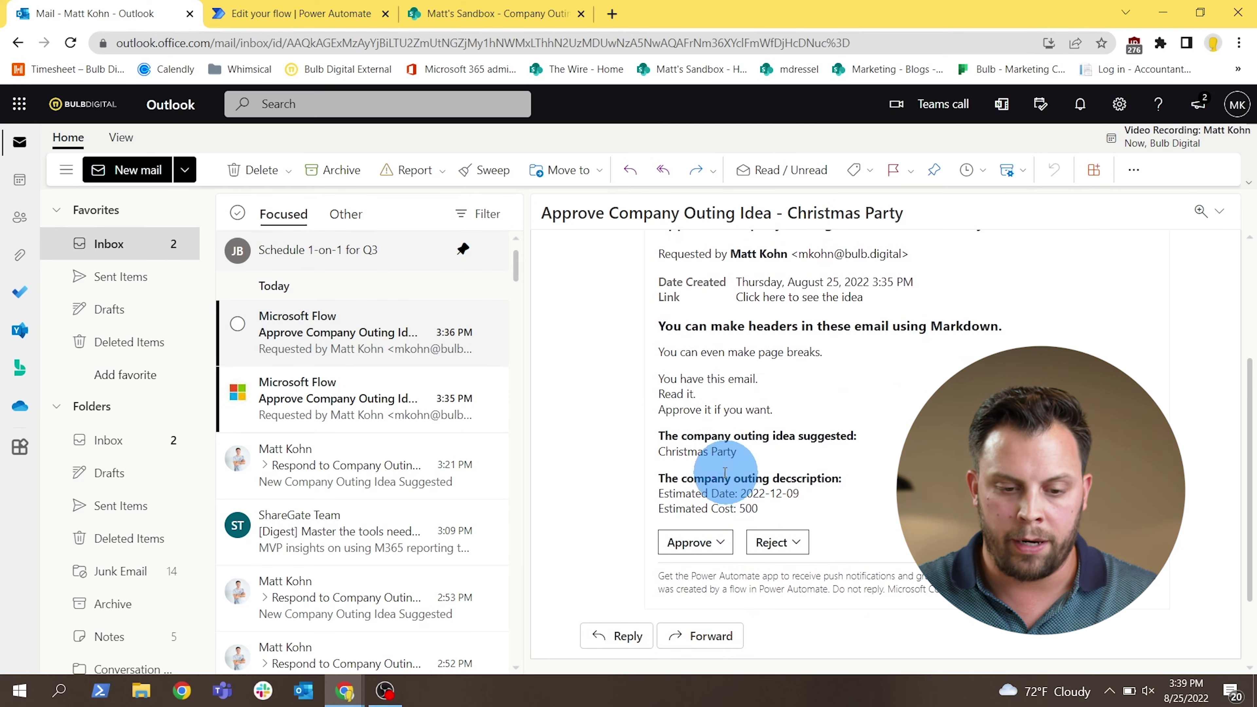
pyautogui.scroll(5, 754, 415)
pyautogui.scroll(-6, 755, 281)
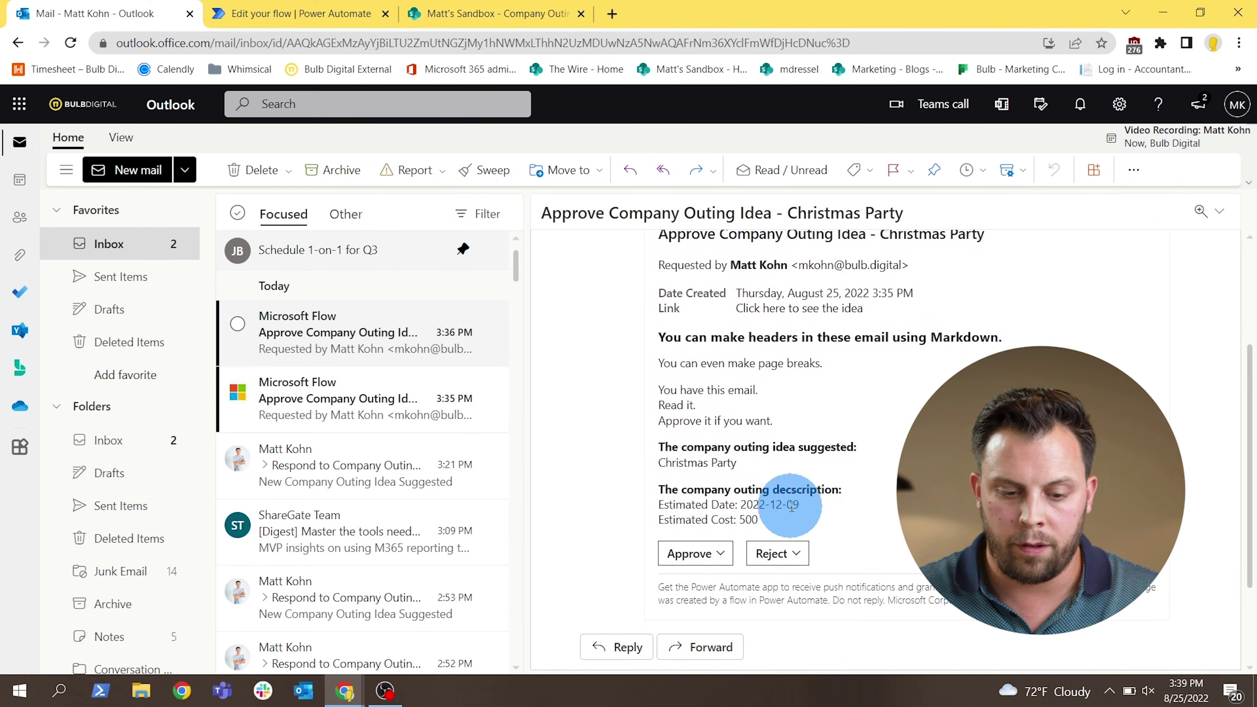
# - Approve the Christmas Party request with the comment 'I really like this idea' and submit it
pyautogui.click(728, 513)
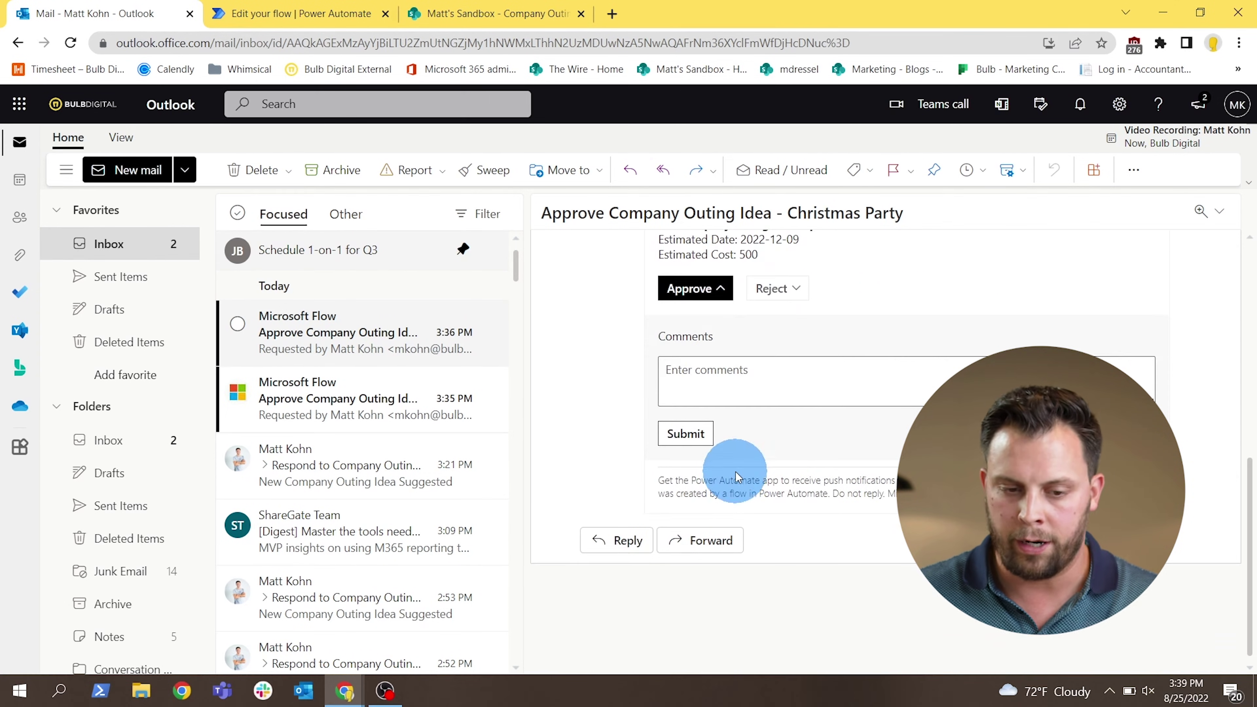
pyautogui.scroll(3, 732, 468)
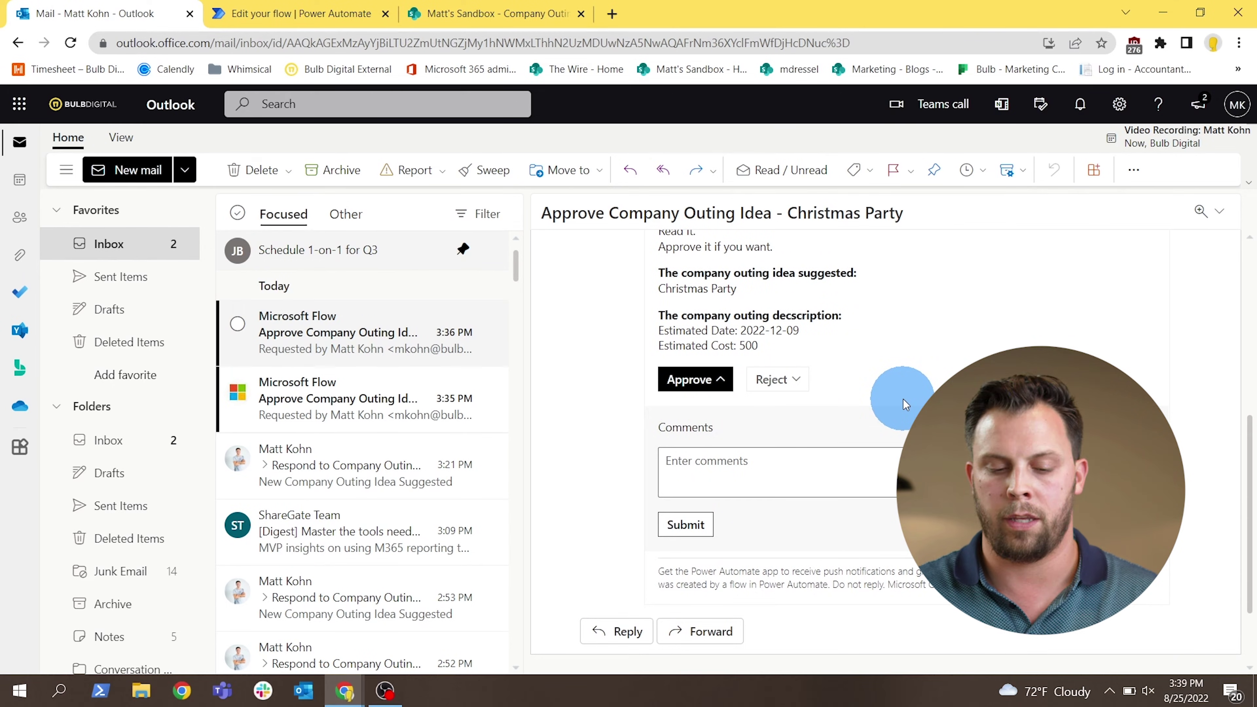
pyautogui.click(800, 471)
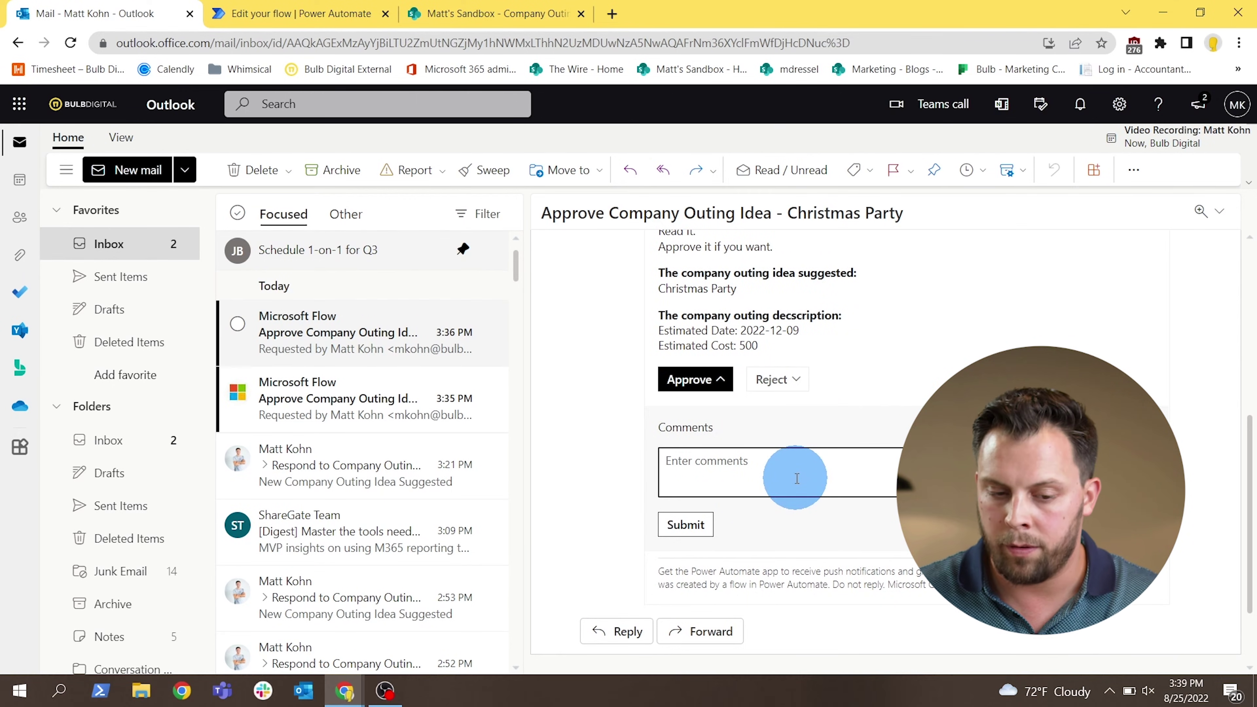
pyautogui.click(757, 377)
pyautogui.scroll(-2, 760, 376)
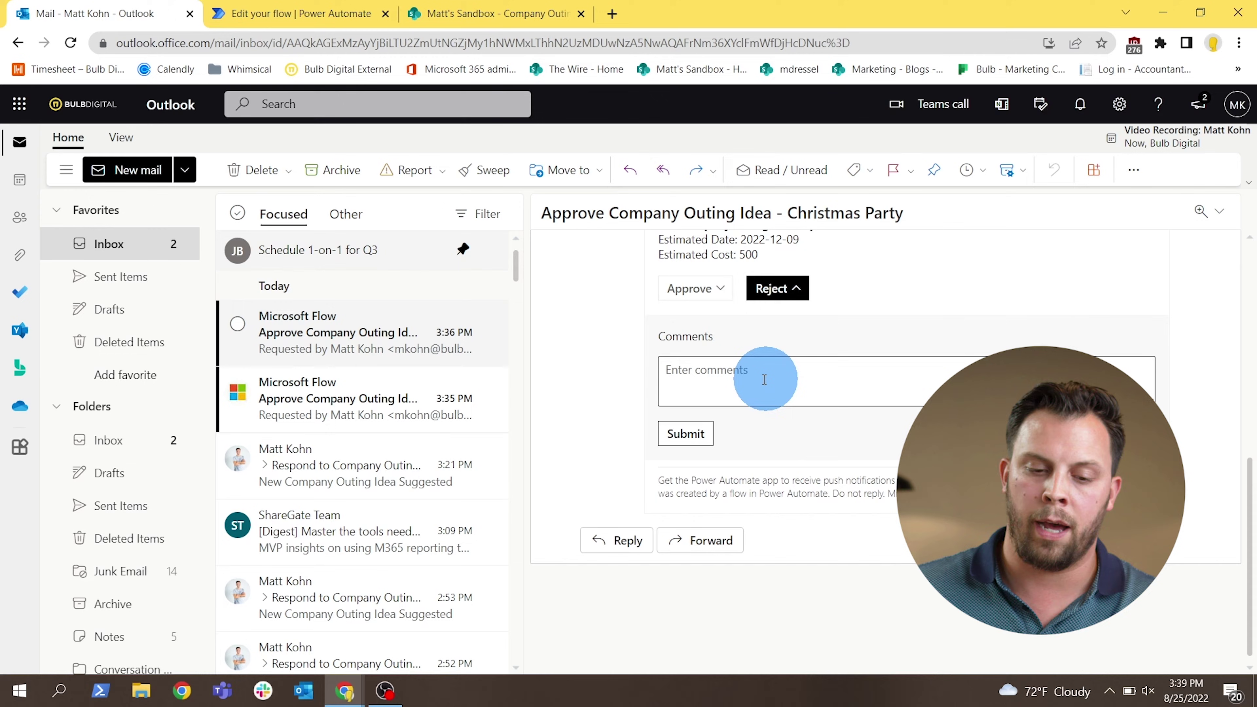
pyautogui.click(709, 312)
pyautogui.click(700, 366)
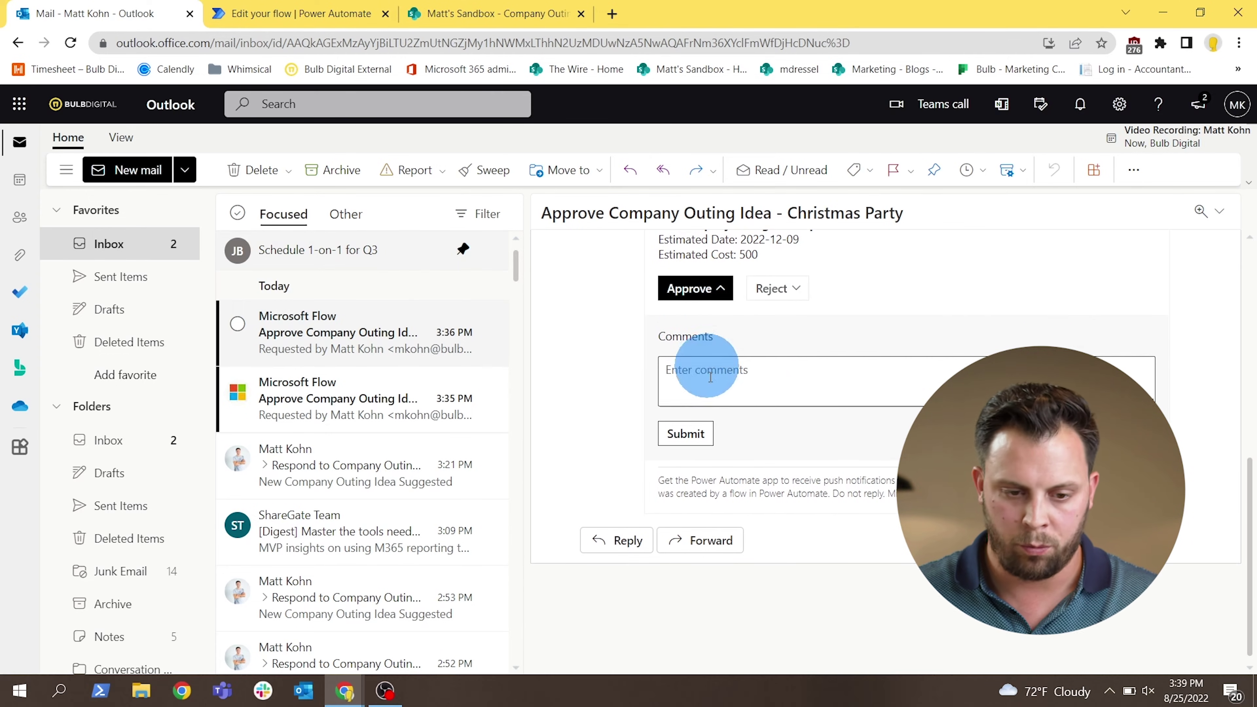
pyautogui.write('I realy')
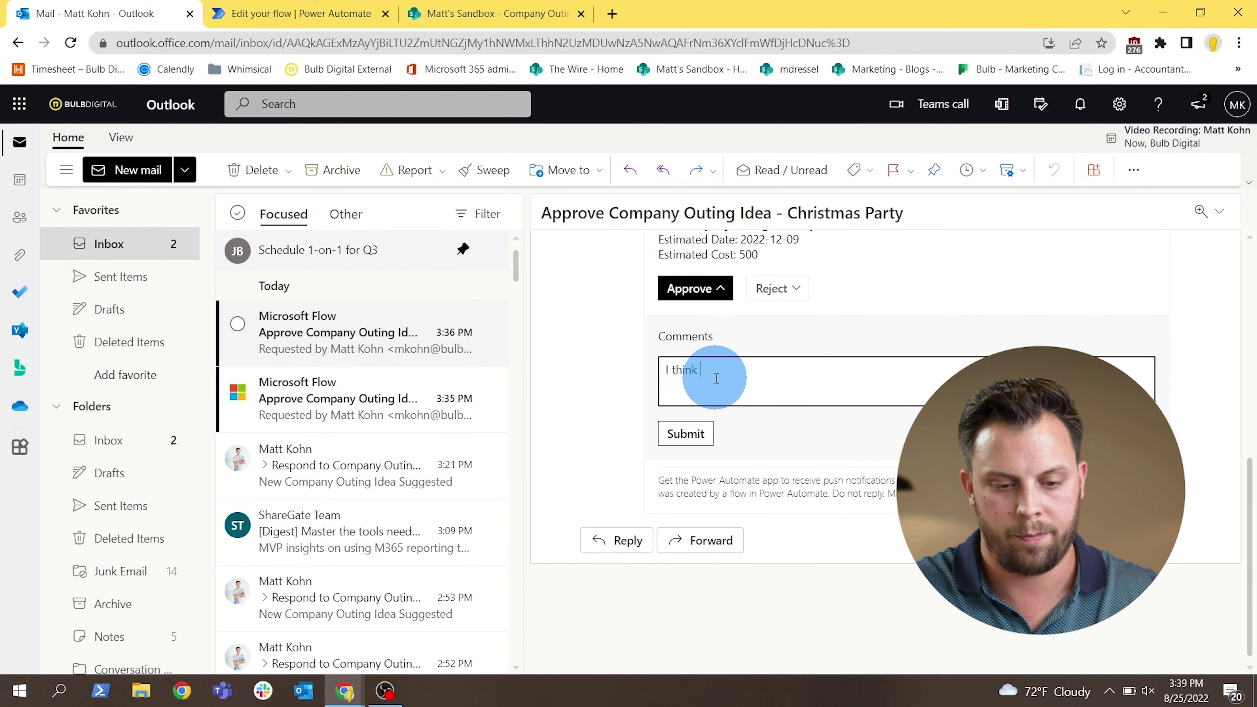
pyautogui.press('BackSpace')
pyautogui.press('BackSpace')
pyautogui.write('ly ')
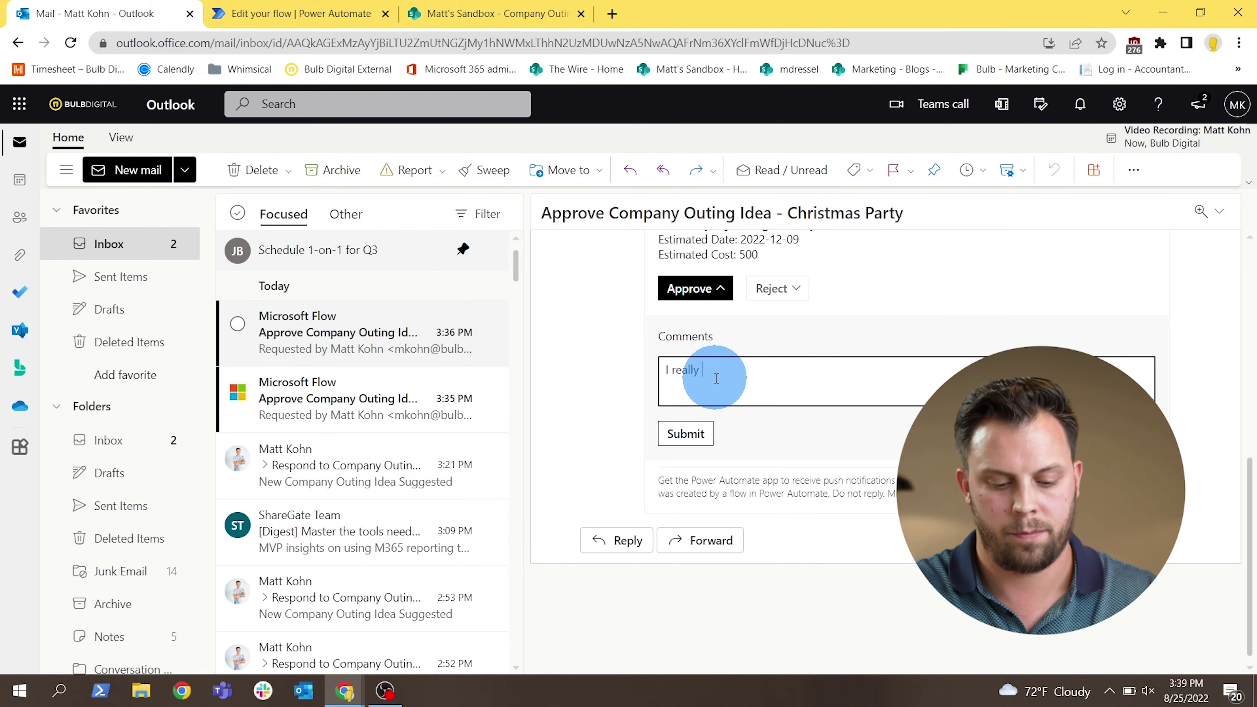
pyautogui.write('idea')
pyautogui.click(697, 434)
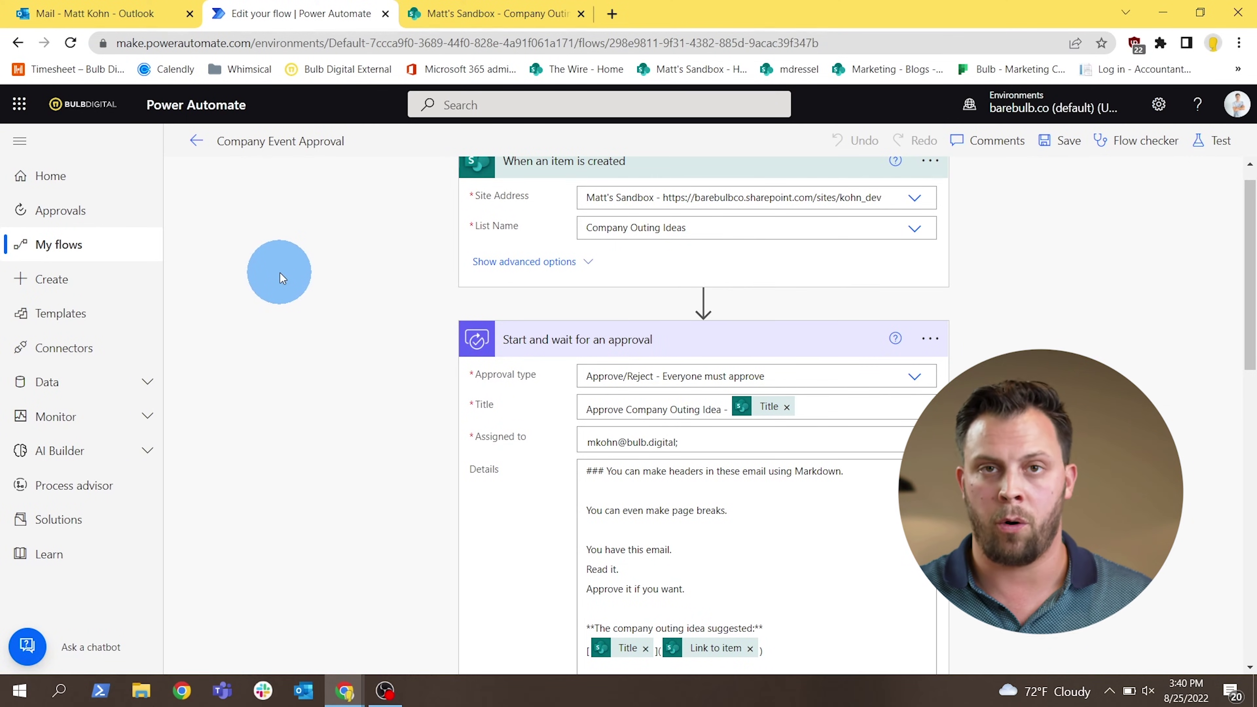
# - Open Approvals and view the Sent history, where the Christmas Party request shows as completed
pyautogui.click(78, 224)
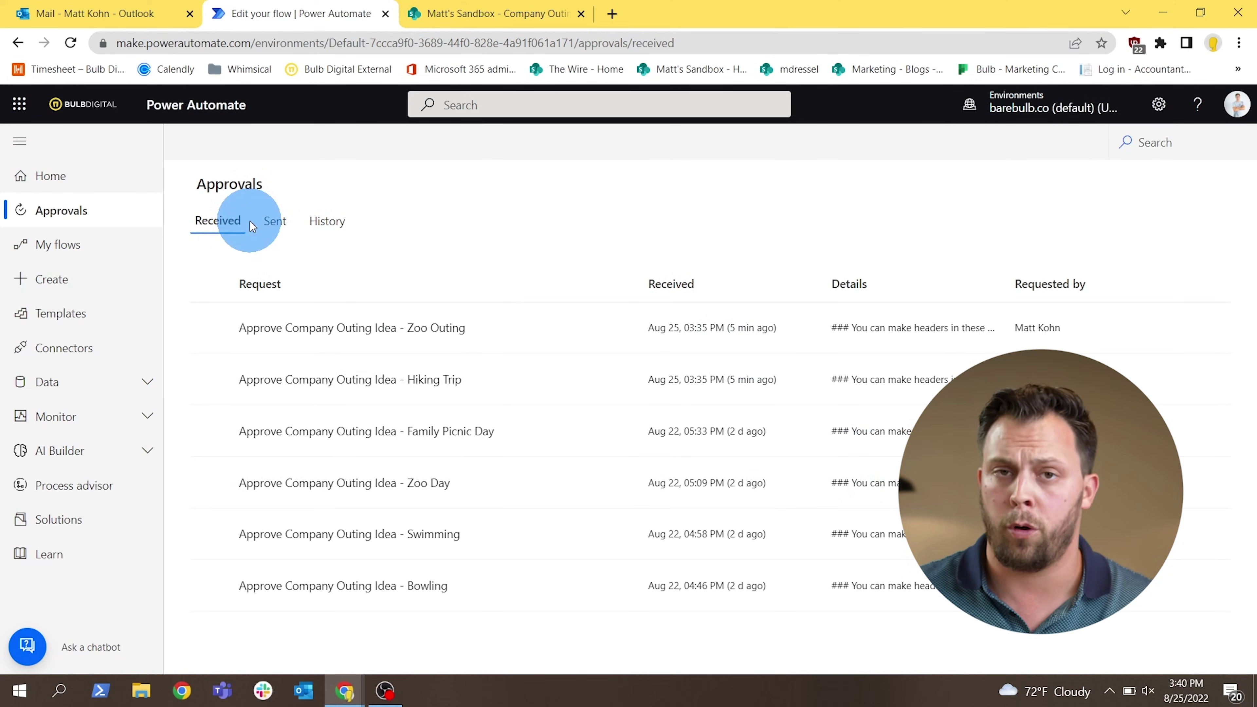
pyautogui.click(277, 222)
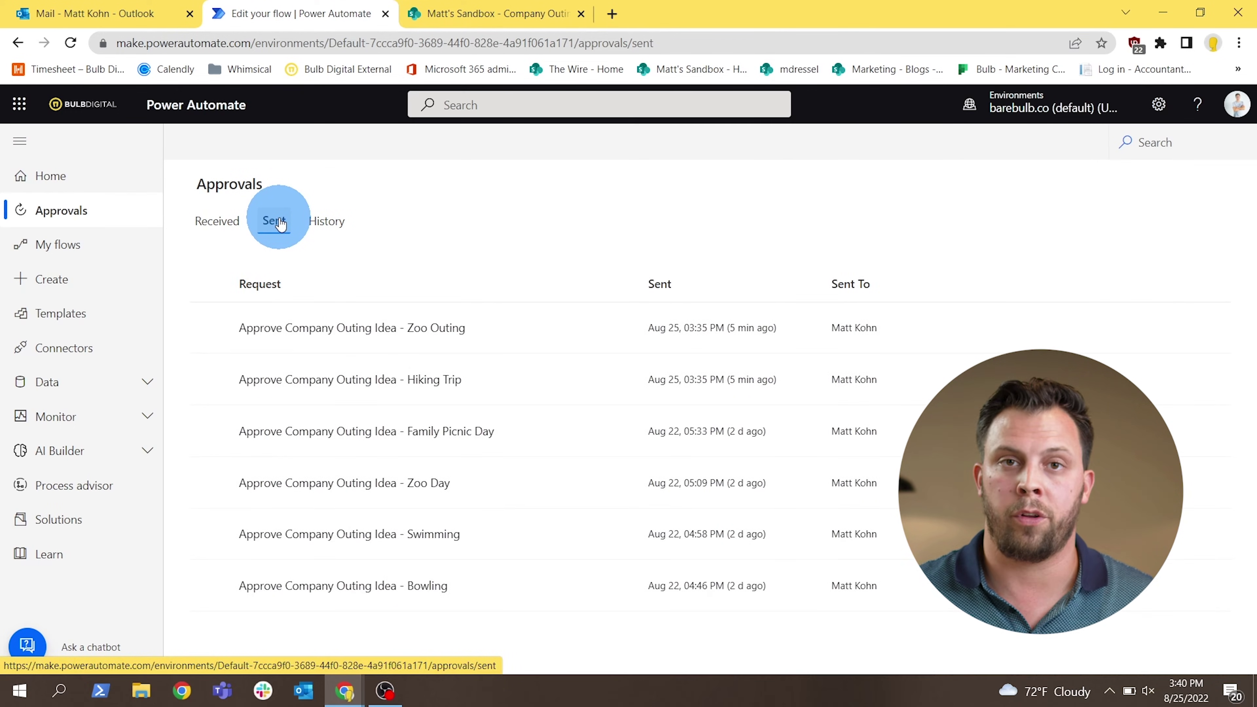
pyautogui.click(321, 231)
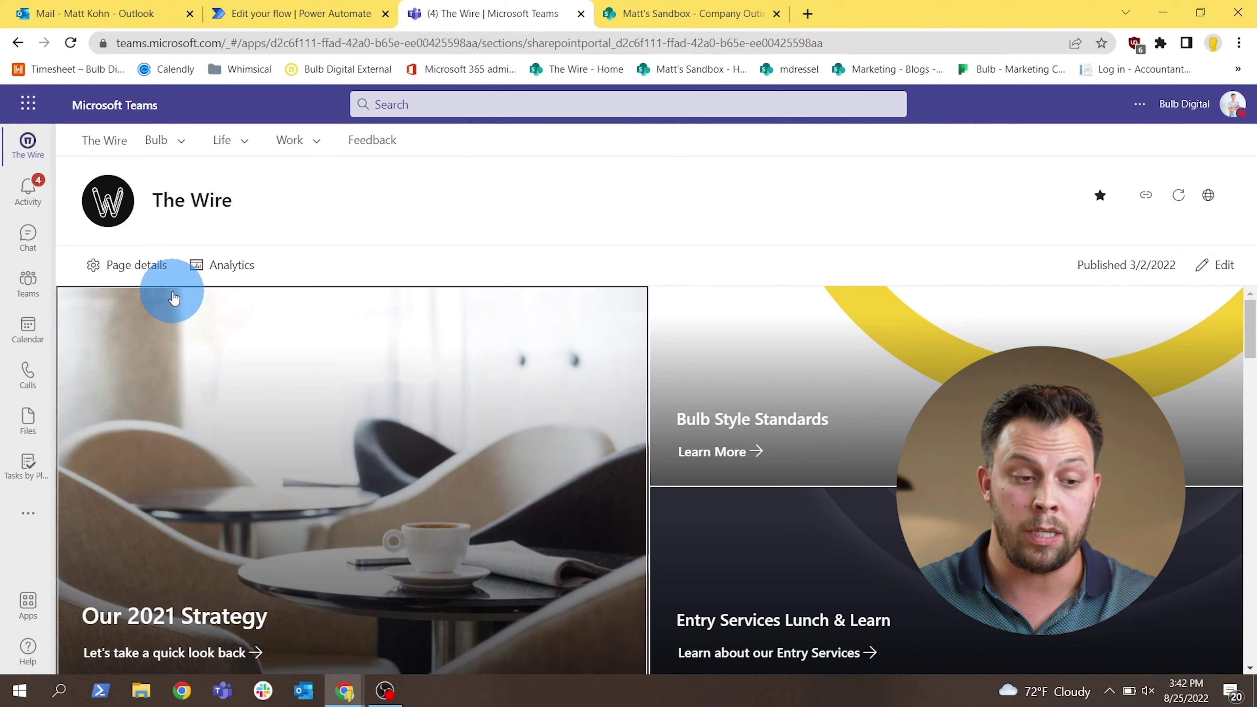
# - Launch the Approvals app from the Teams apps flyout to see outing idea request statuses
pyautogui.click(27, 515)
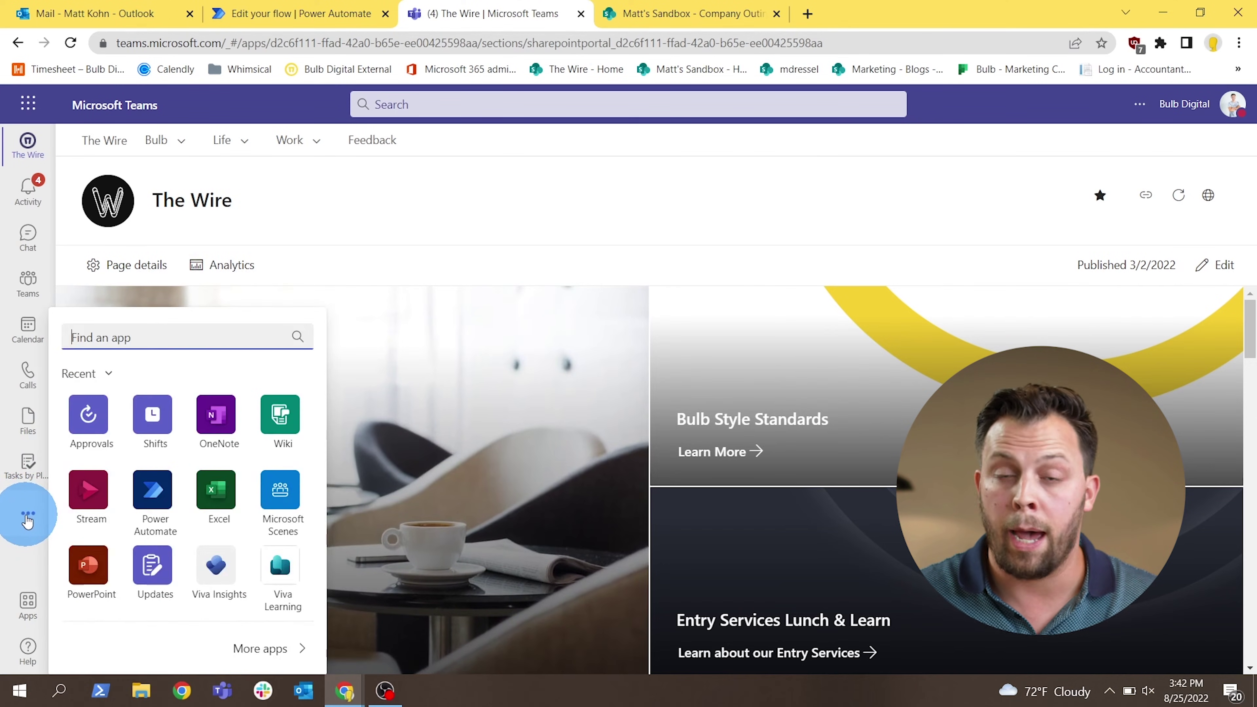
pyautogui.click(84, 426)
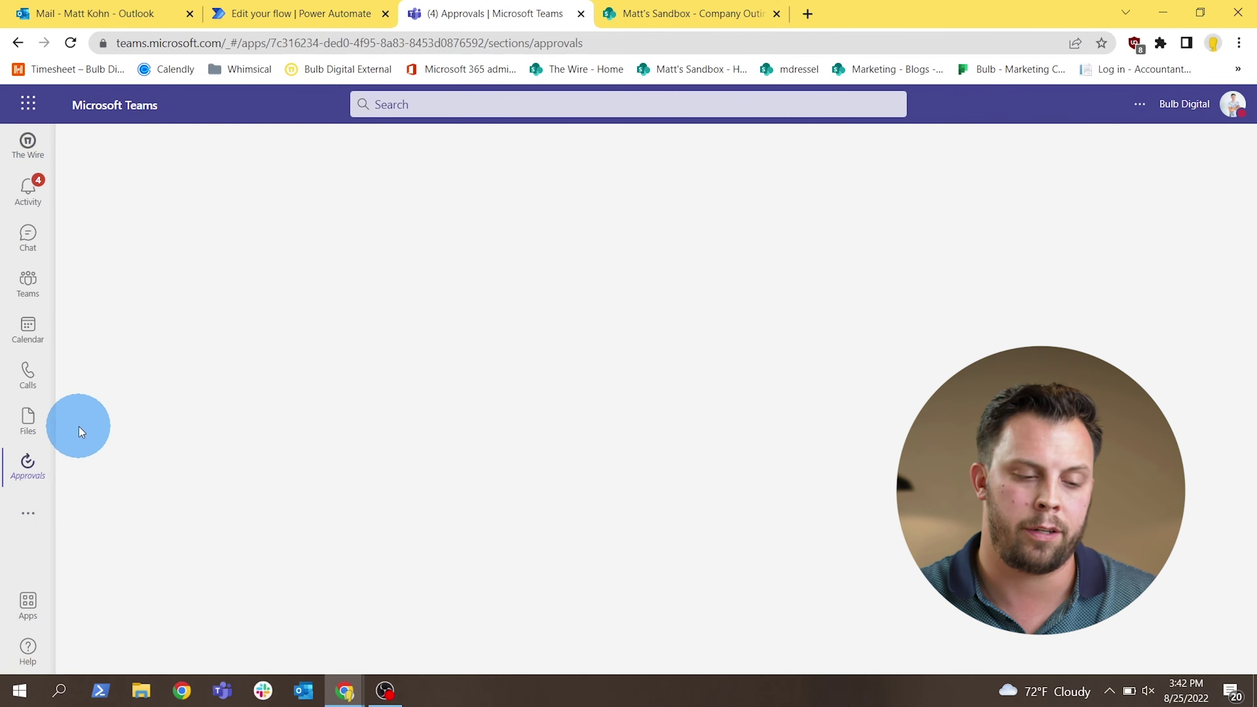